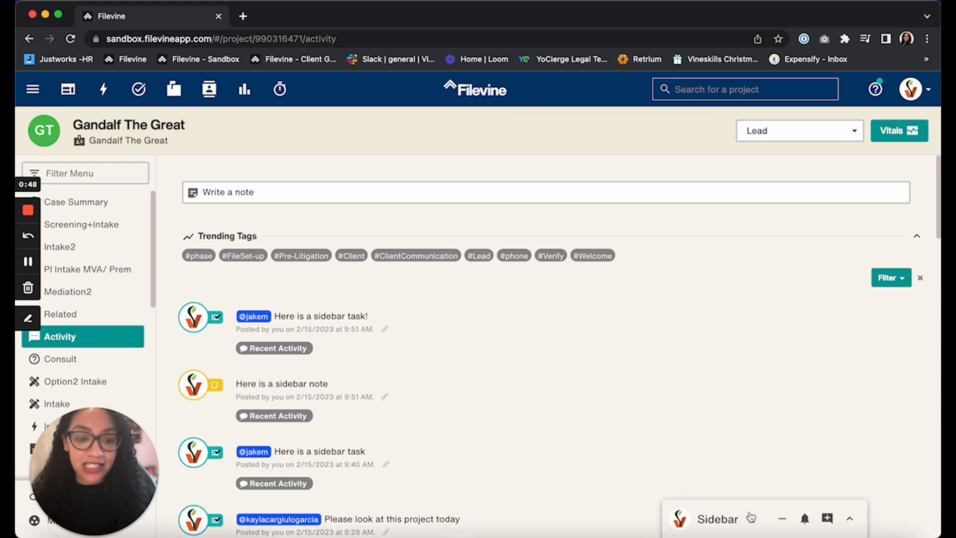
# - Slide the Sidebar messenger bar along the page's lower edge and try expanding, collapsing, minimizing and restoring it
pyautogui.moveTo(757, 519); pyautogui.dragTo(531, 517)
pyautogui.moveTo(298, 494); pyautogui.dragTo(762, 513)
pyautogui.click(814, 518)
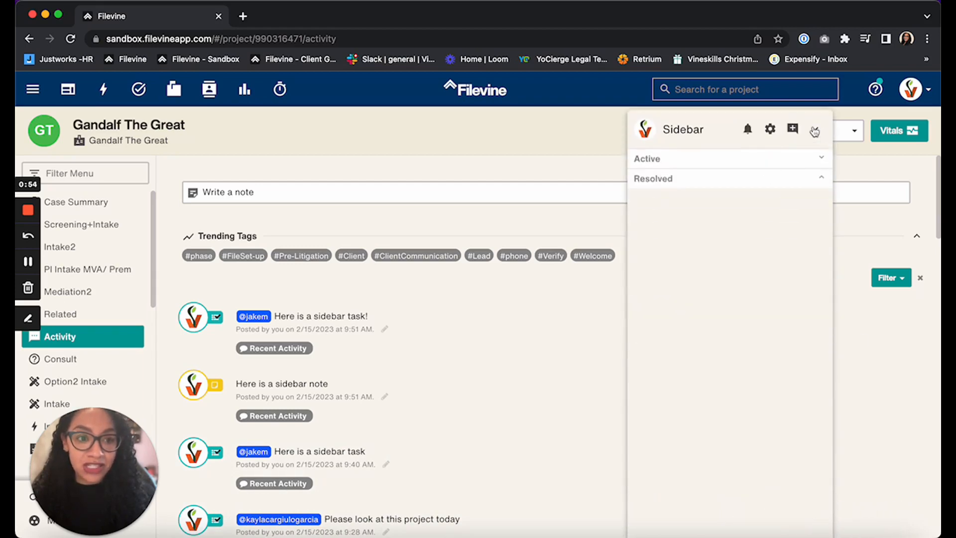
pyautogui.click(817, 132)
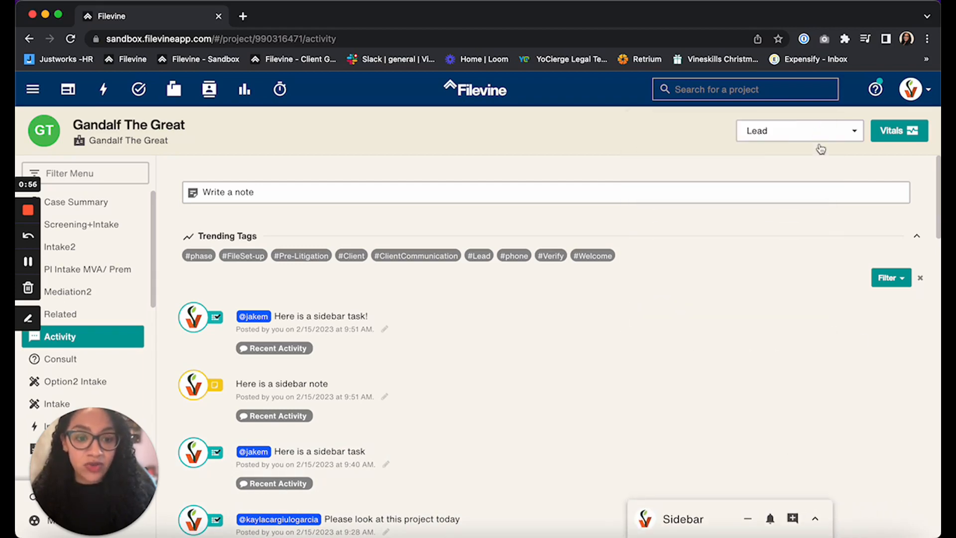
pyautogui.click(749, 521)
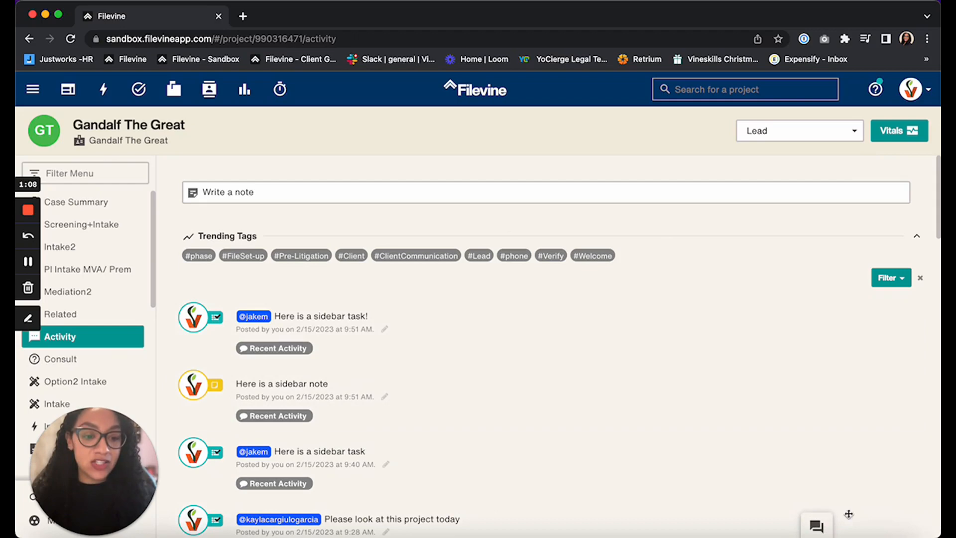
pyautogui.click(816, 526)
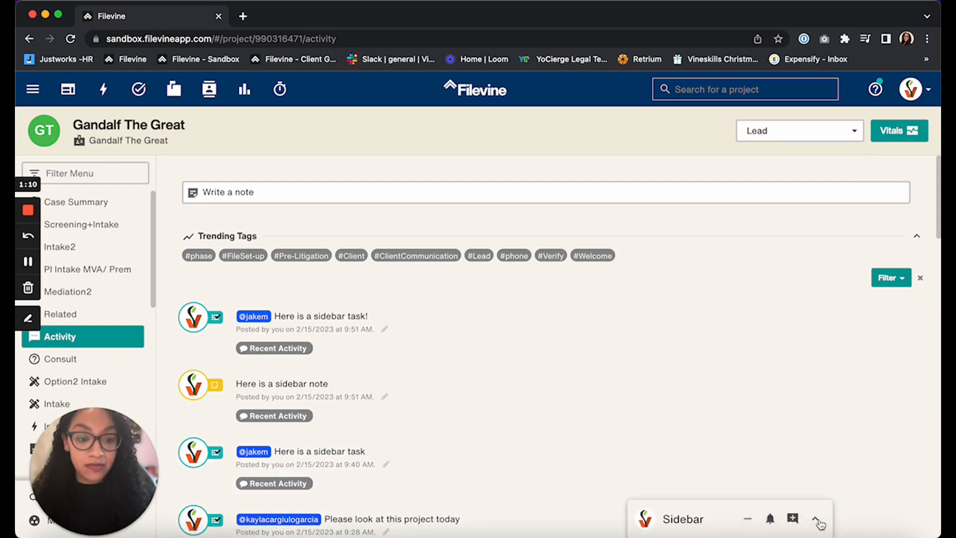
# - Expand the Sidebar messenger and review its list of resolved conversations, then hide that list again
pyautogui.click(815, 518)
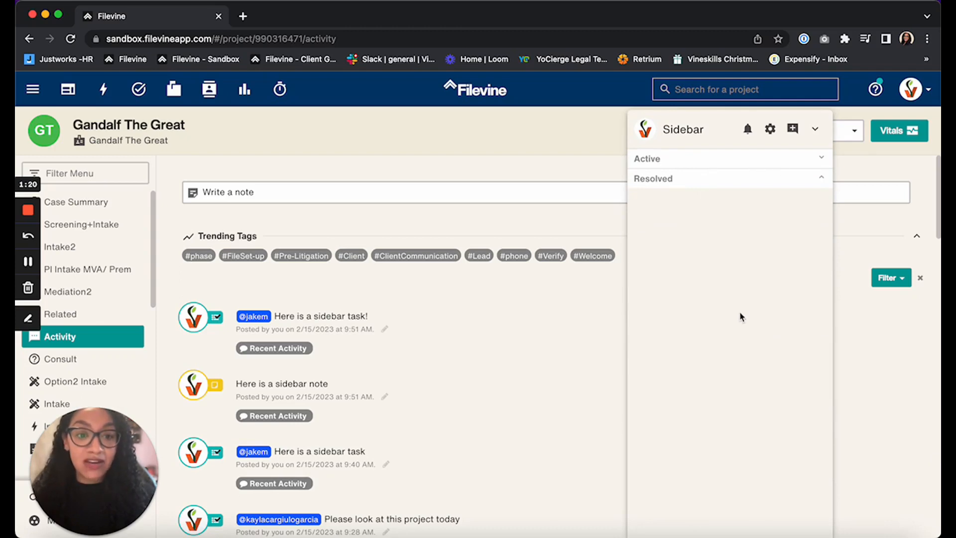
pyautogui.click(820, 181)
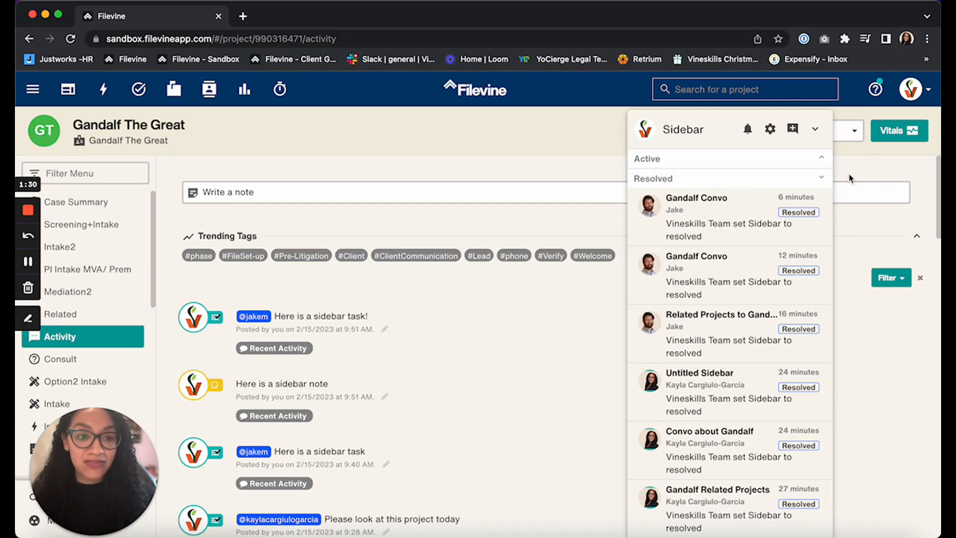
pyautogui.click(822, 180)
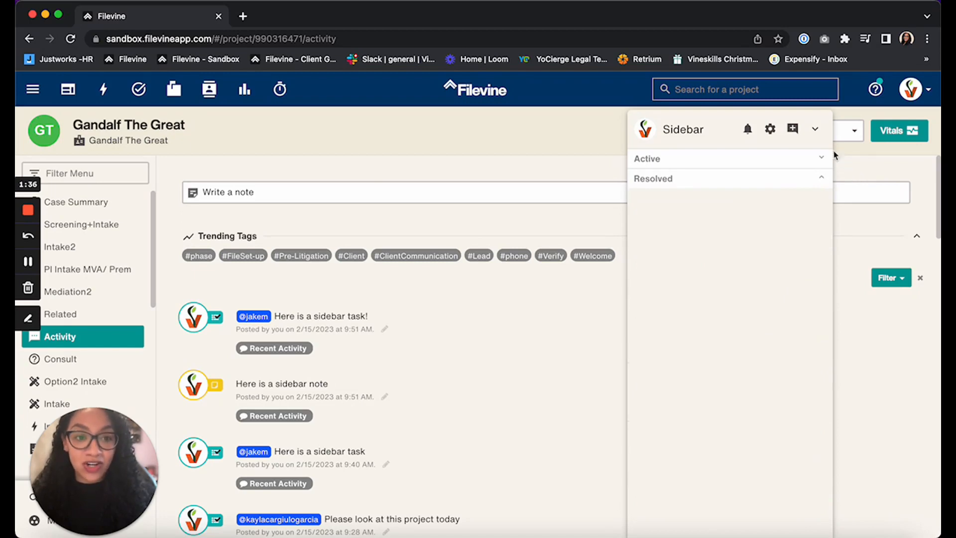
# - Create a new Sidebar conversation titled "Gandalf Convo" with the second suggested contact as its participant
pyautogui.click(793, 129)
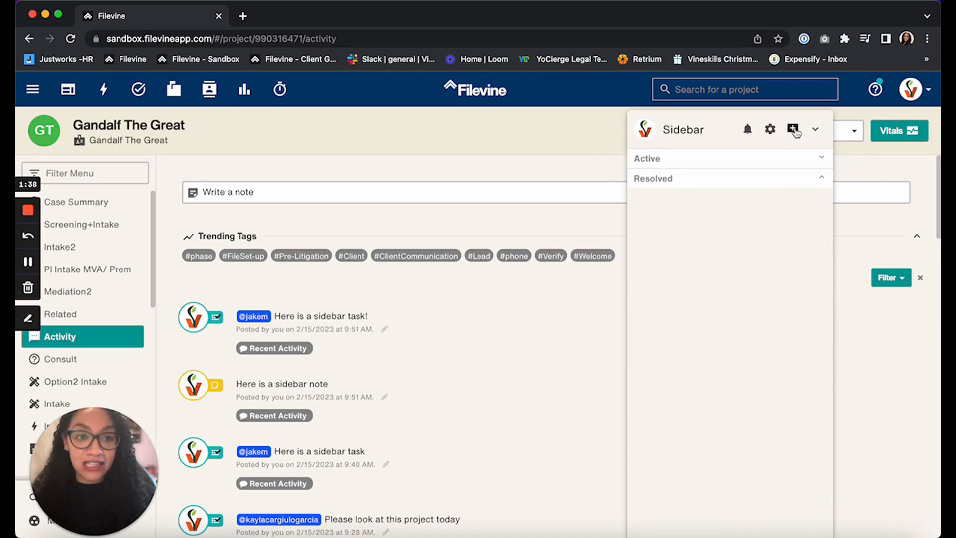
pyautogui.click(731, 127)
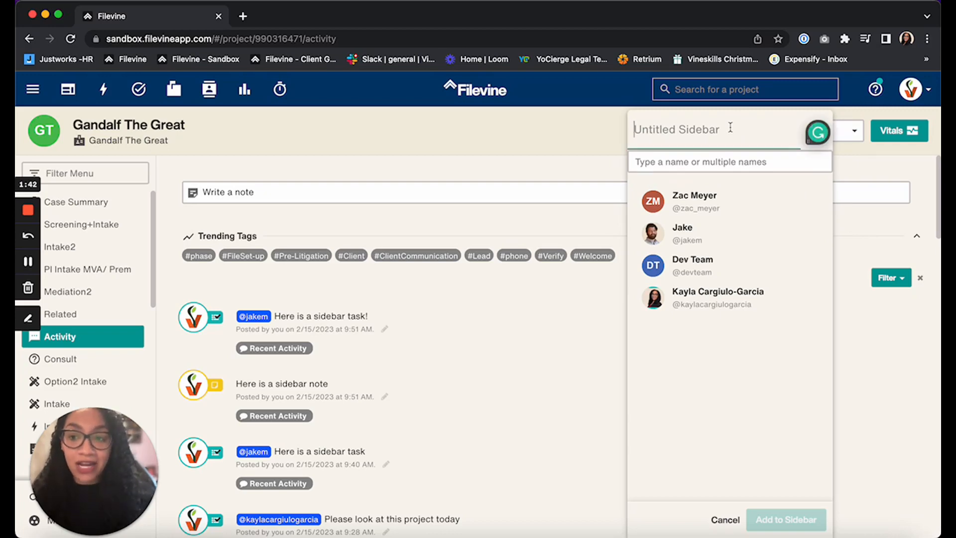
pyautogui.write('Gandal')
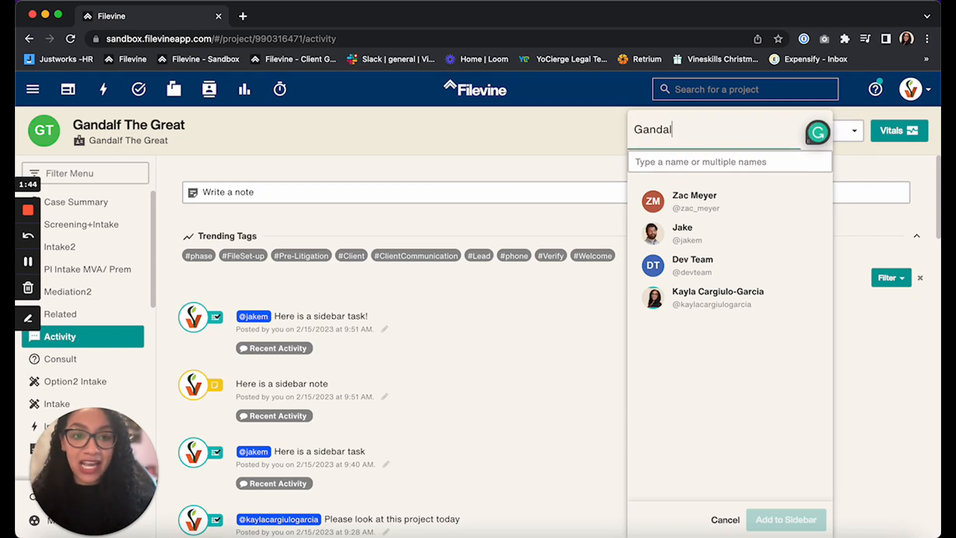
pyautogui.write('f Convo')
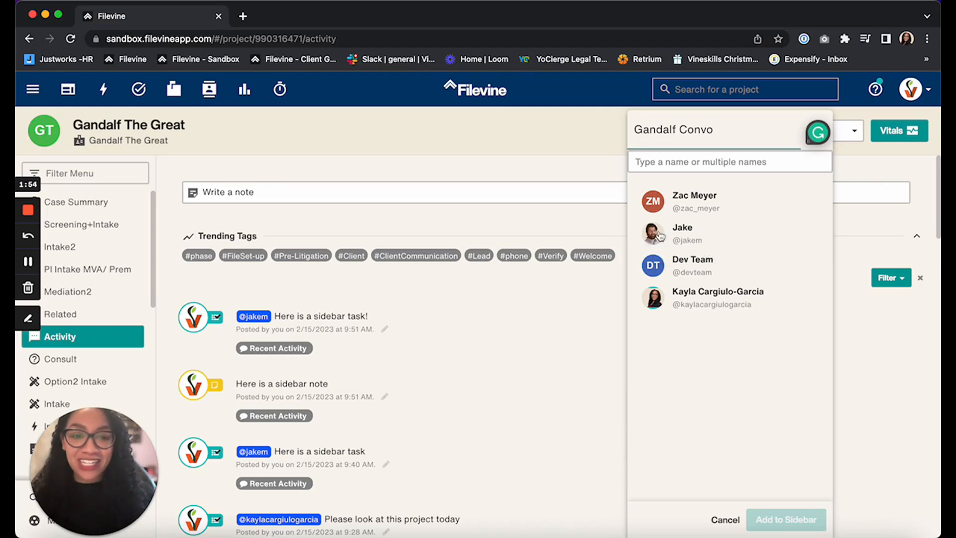
pyautogui.click(694, 240)
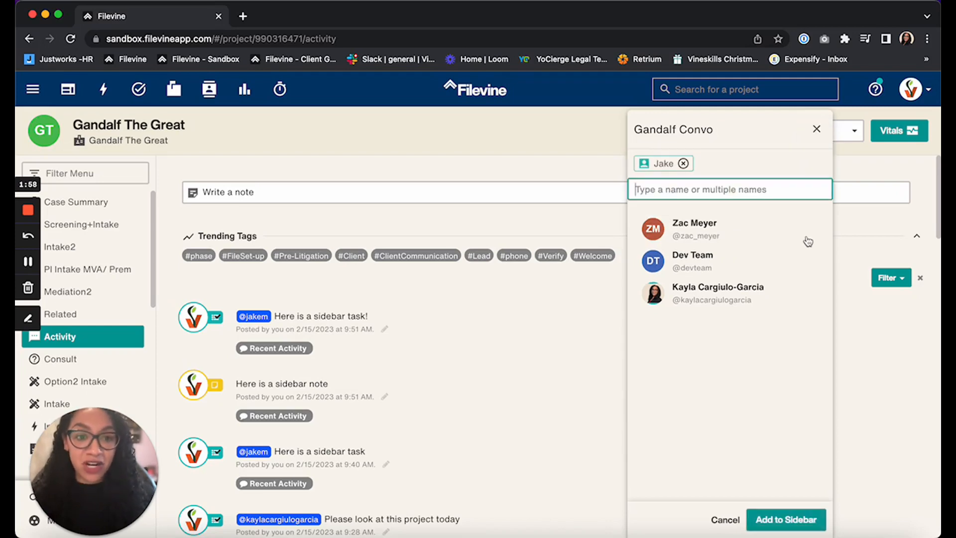
pyautogui.click(798, 524)
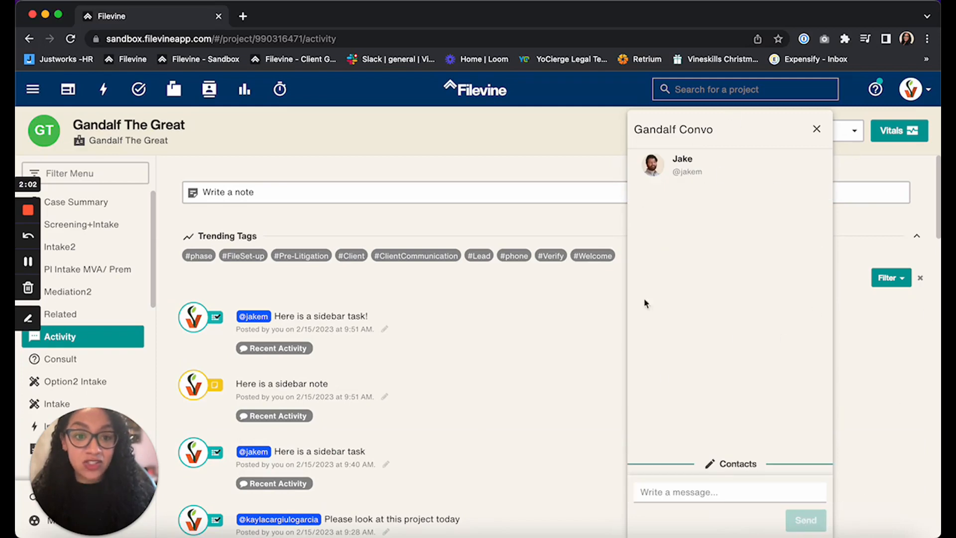
# - Send the message "check out Gandalf's project." in the Gandalf Convo conversation
pyautogui.click(721, 494)
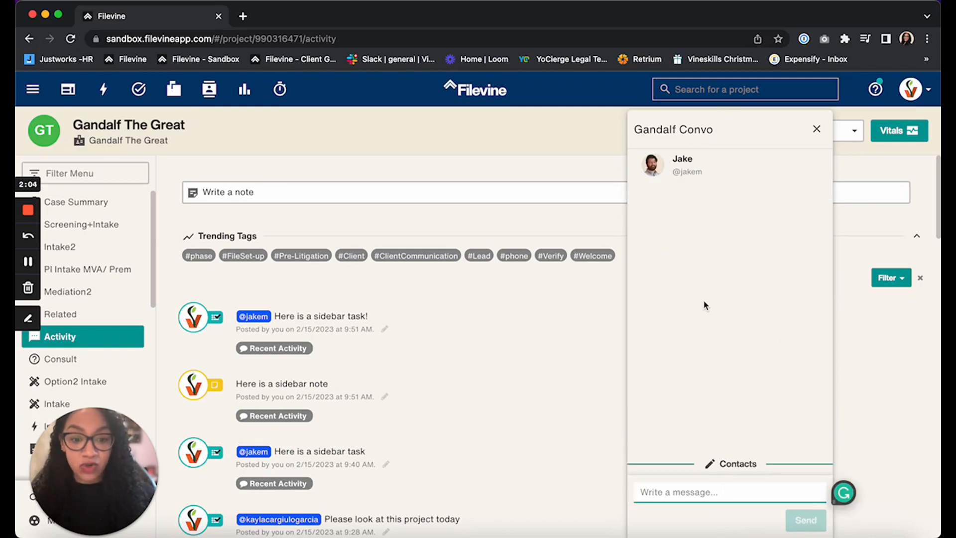
pyautogui.write('check ')
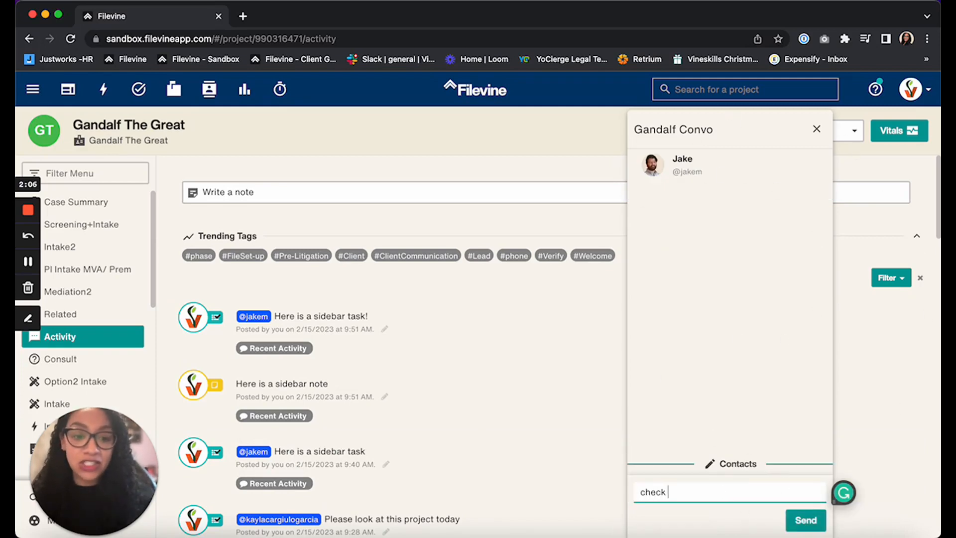
pyautogui.write('out Gandalf')
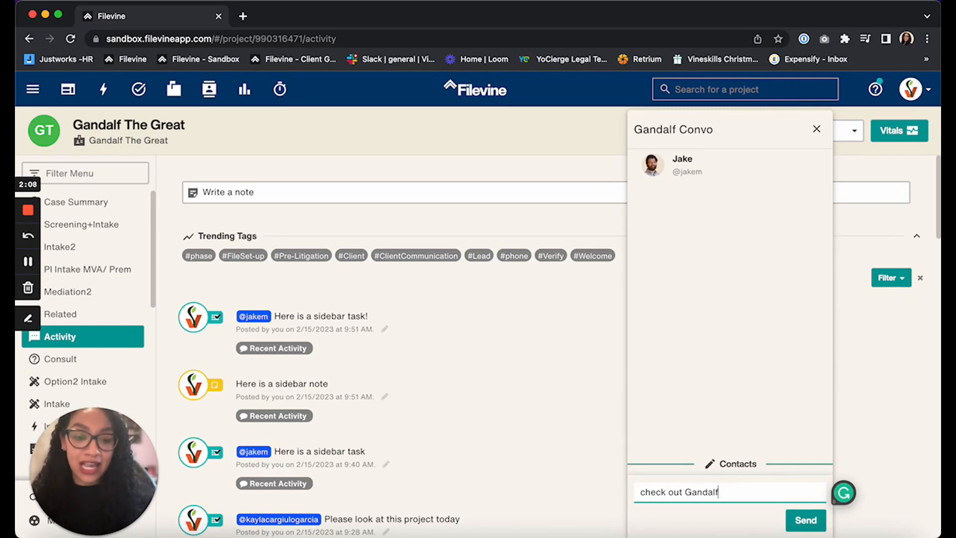
pyautogui.write("'s project.")
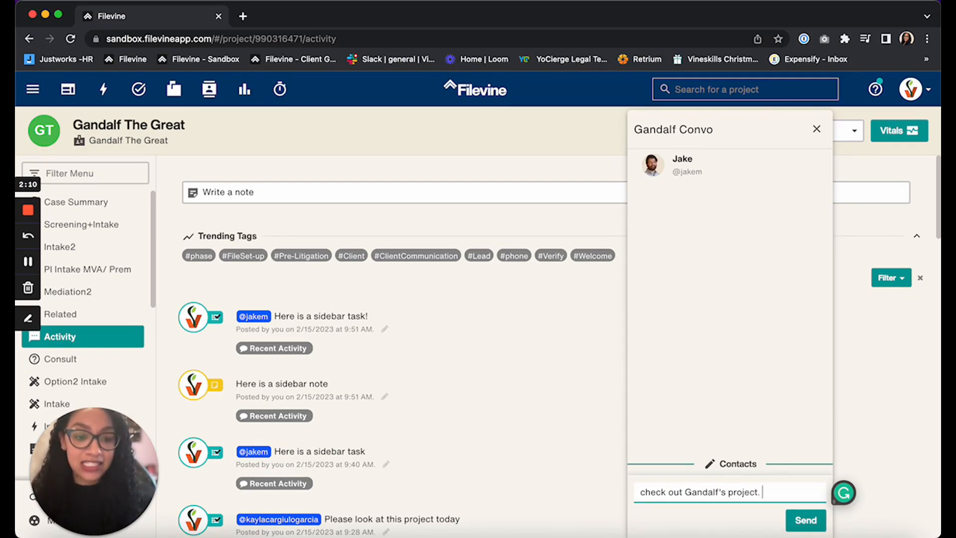
pyautogui.click(803, 520)
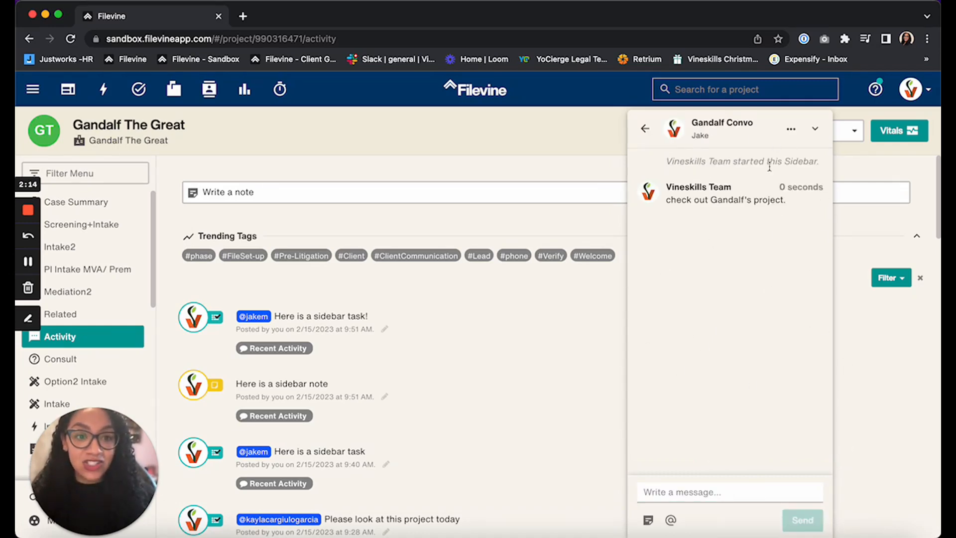
# - Reopen Gandalf Convo from the active conversations and view its Add Person form without adding anyone
pyautogui.click(645, 130)
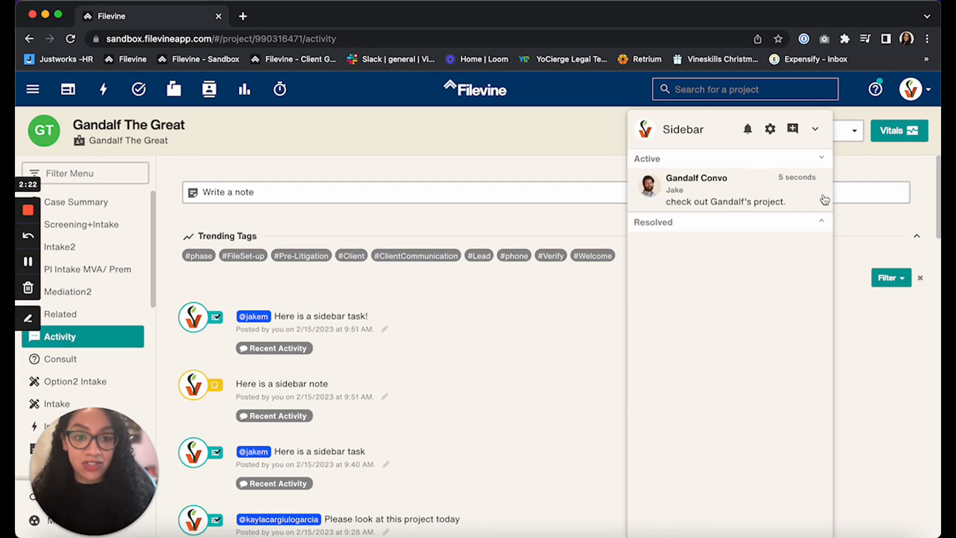
pyautogui.click(725, 187)
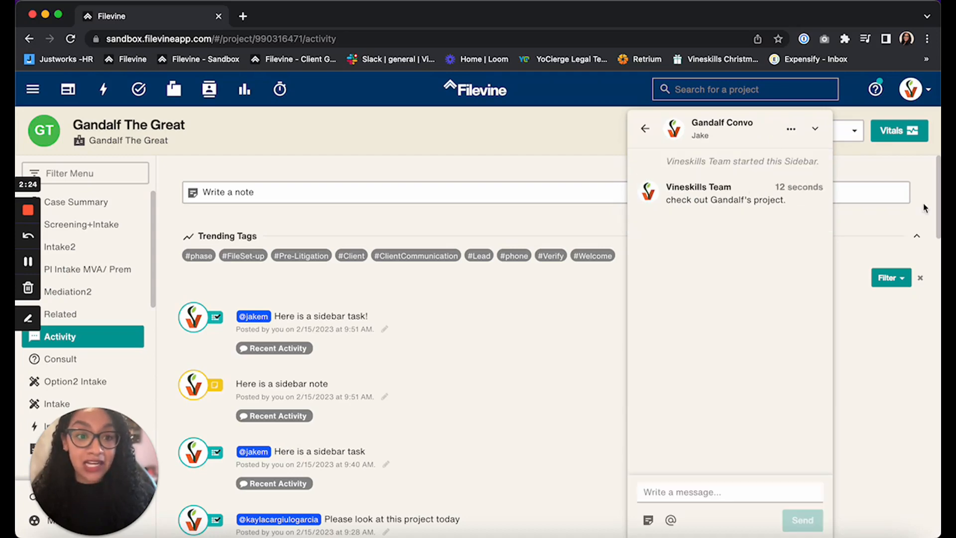
pyautogui.click(791, 130)
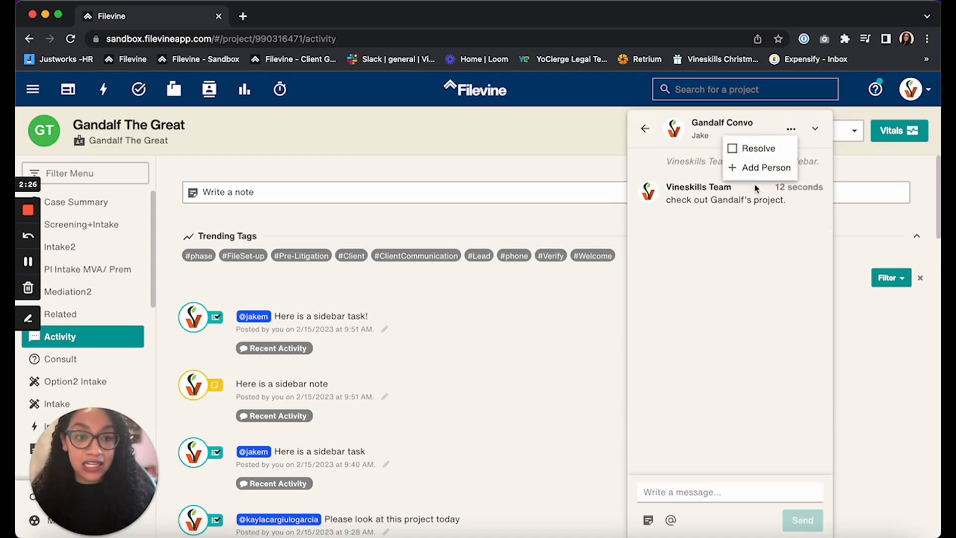
pyautogui.click(778, 178)
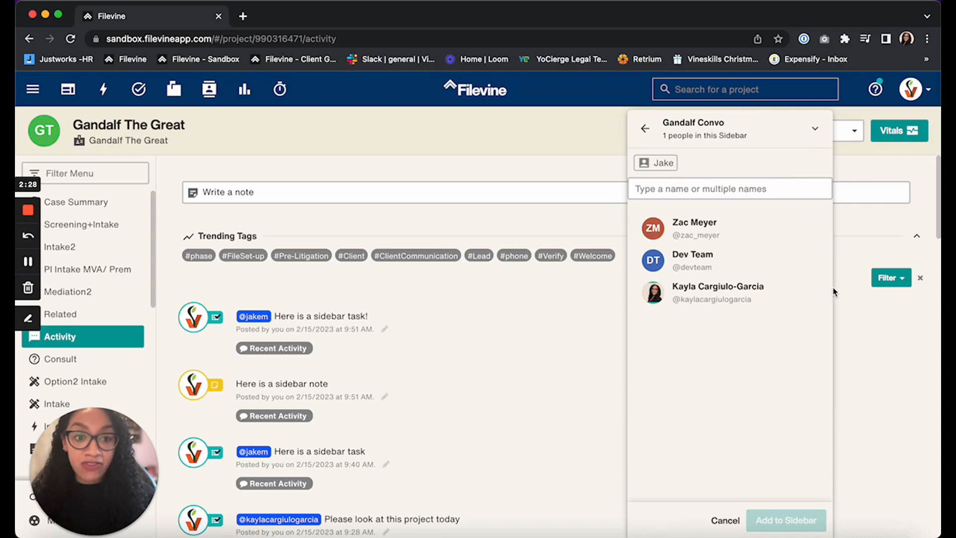
pyautogui.click(645, 128)
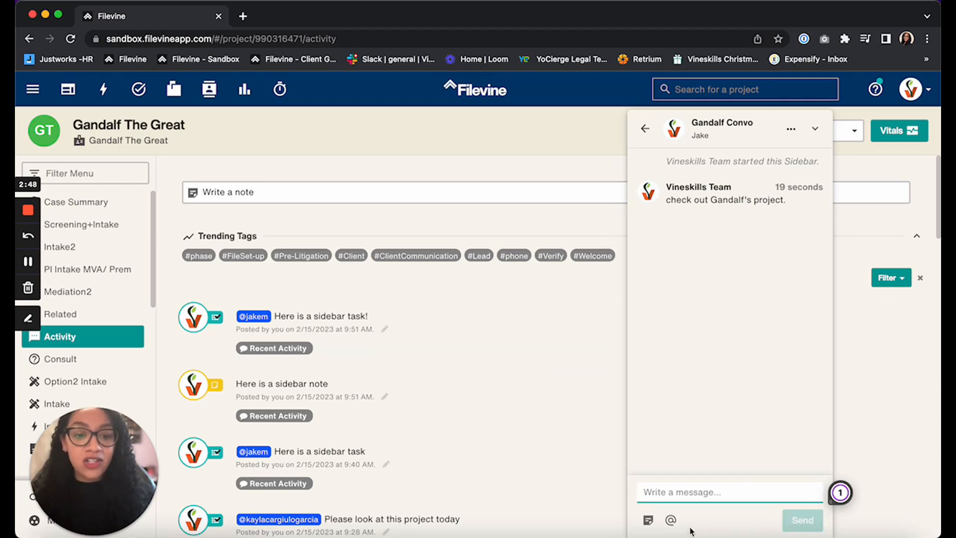
# - Start a task from the conversation for the project Gandalf The Great with the message "Here is a sidebar task!"
pyautogui.click(671, 521)
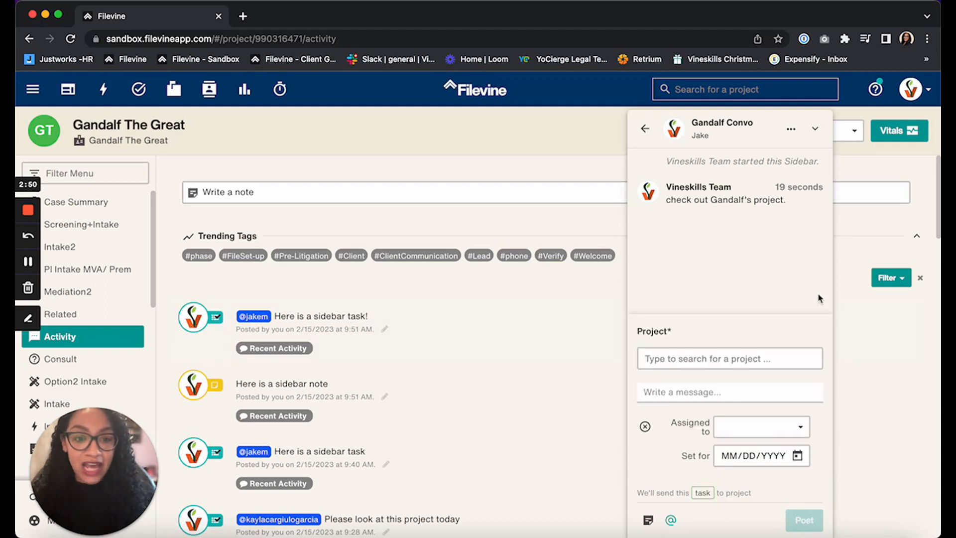
pyautogui.click(715, 359)
pyautogui.write('gand')
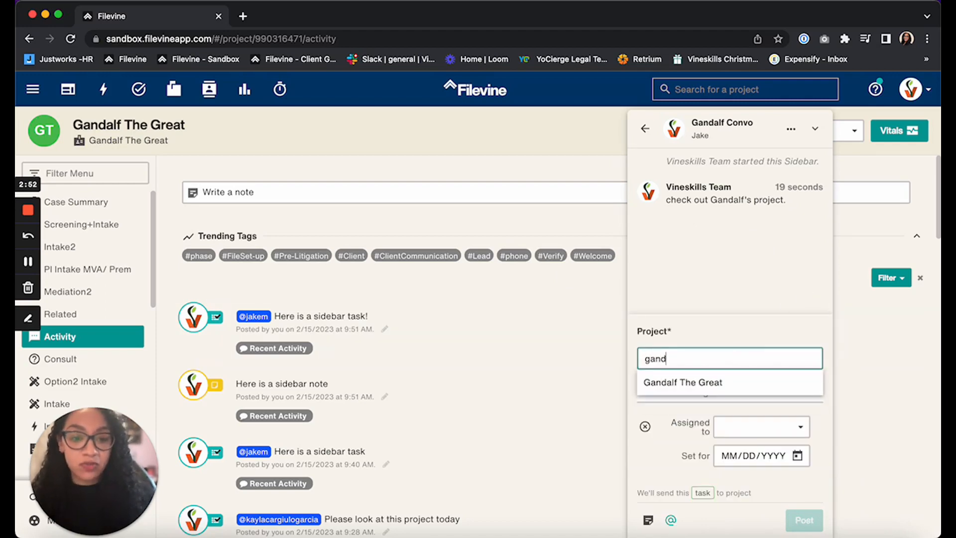
pyautogui.click(669, 377)
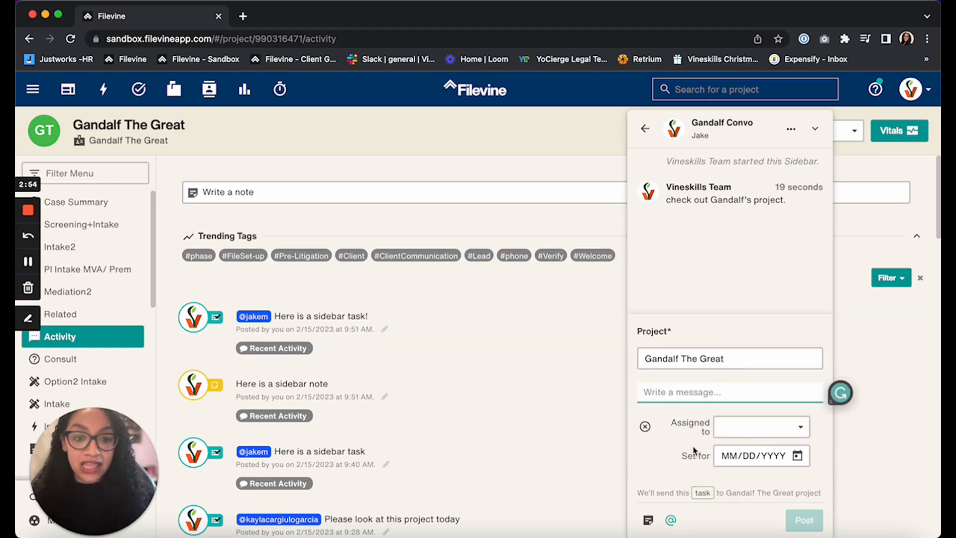
pyautogui.write('Here is a')
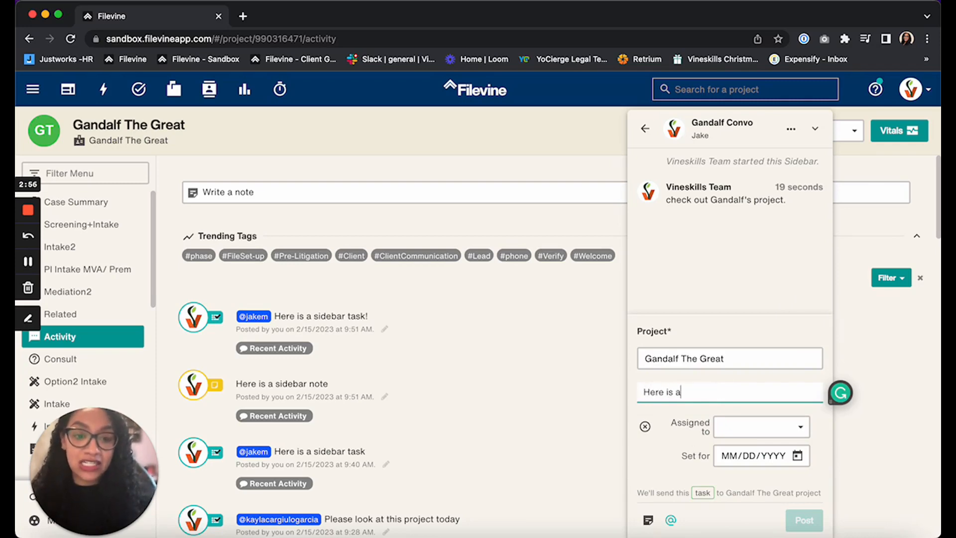
pyautogui.write(' sidebar')
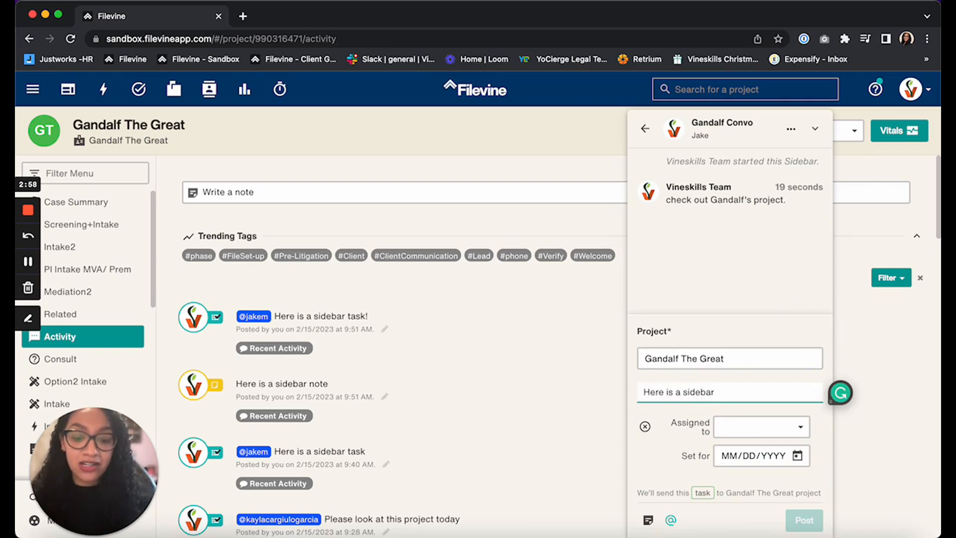
pyautogui.write(' task!')
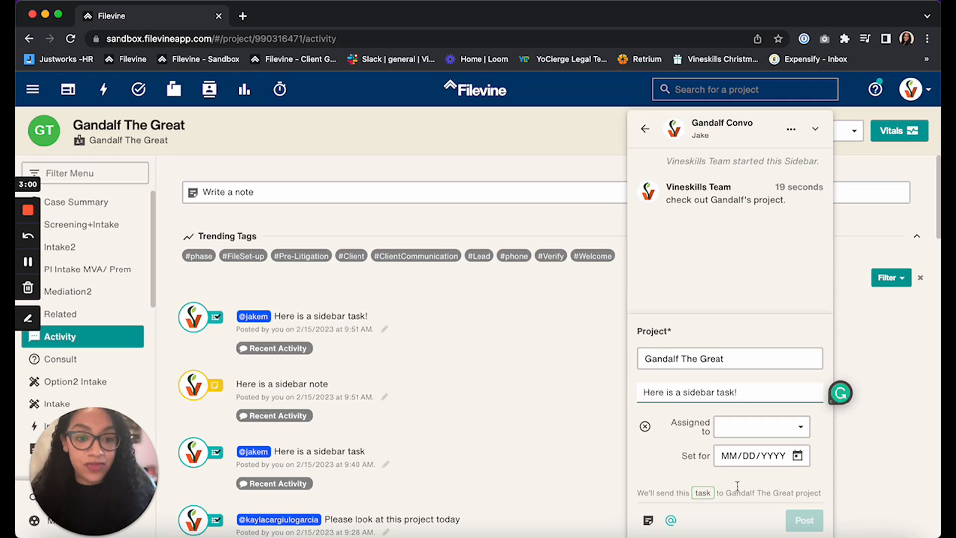
# - Assign the task to the conversation's participant, set its date to 02/17/2023 and post it to the project
pyautogui.click(751, 433)
pyautogui.click(778, 477)
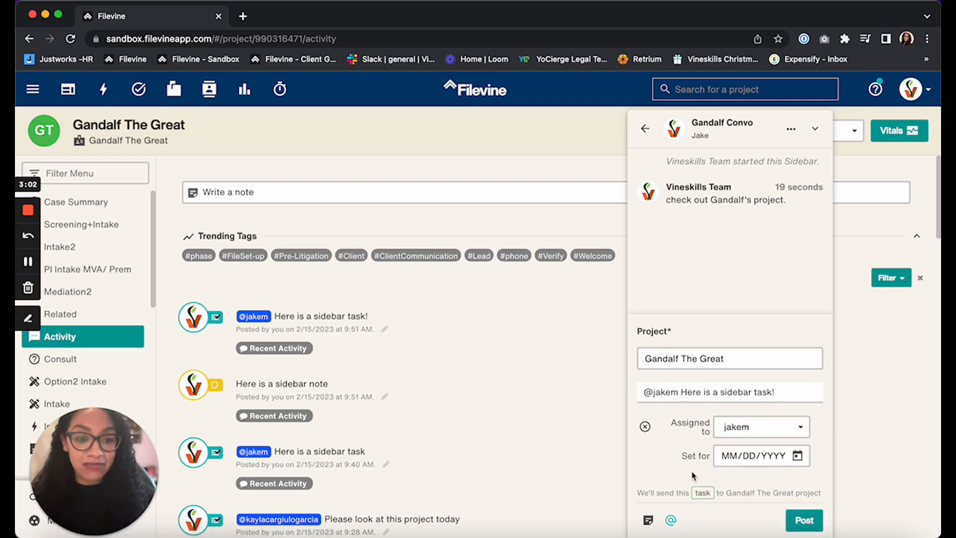
pyautogui.click(755, 456)
pyautogui.click(798, 456)
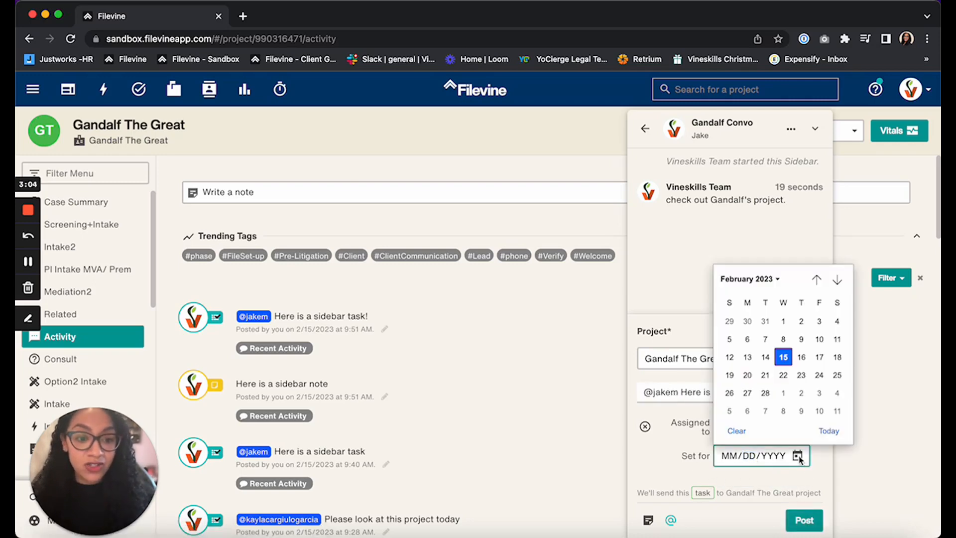
pyautogui.click(824, 360)
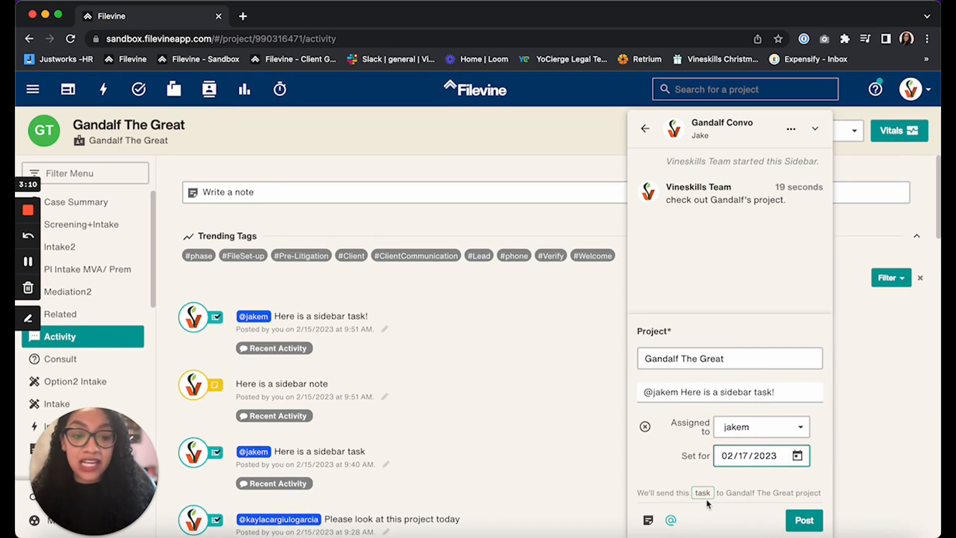
pyautogui.click(804, 528)
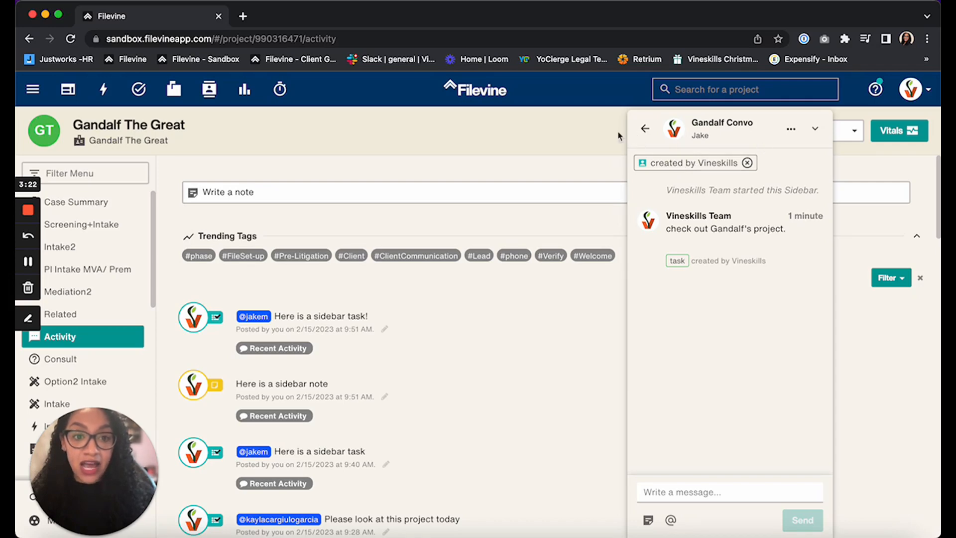
# - Leave the conversation and collapse the Sidebar to check the posted task in the project's activity feed
pyautogui.click(644, 128)
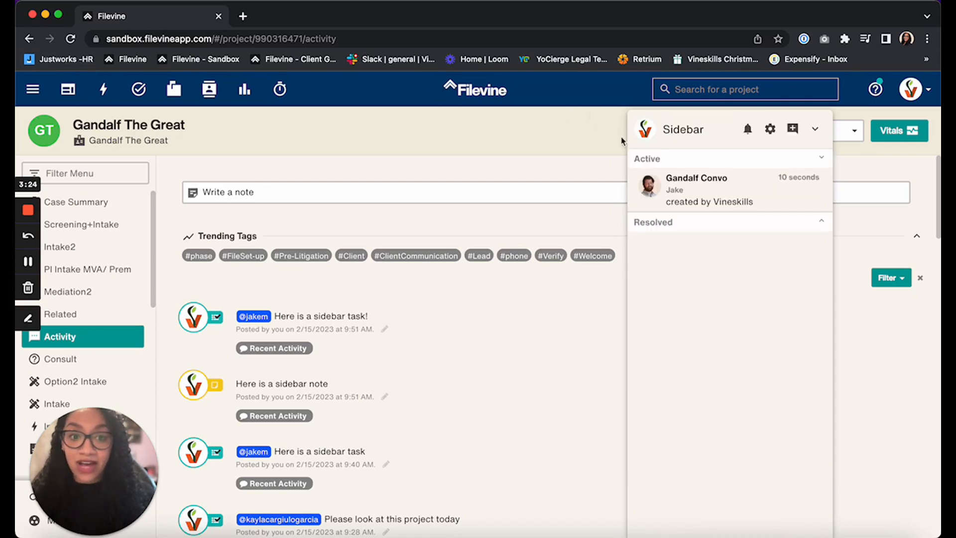
pyautogui.click(815, 131)
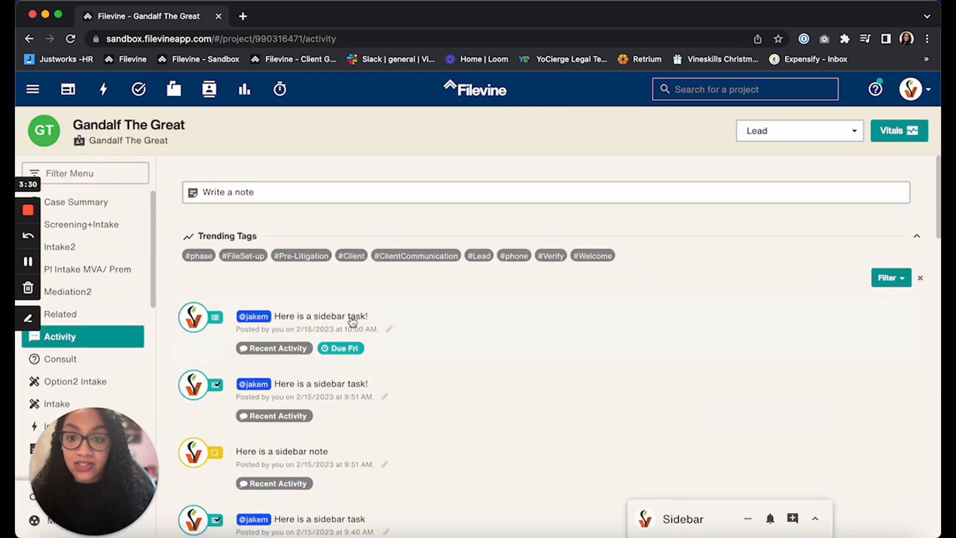
# - Expand the newest sidebar task in the activity feed to view its assignment and date, and reopen Gandalf Convo in the Sidebar
pyautogui.click(540, 341)
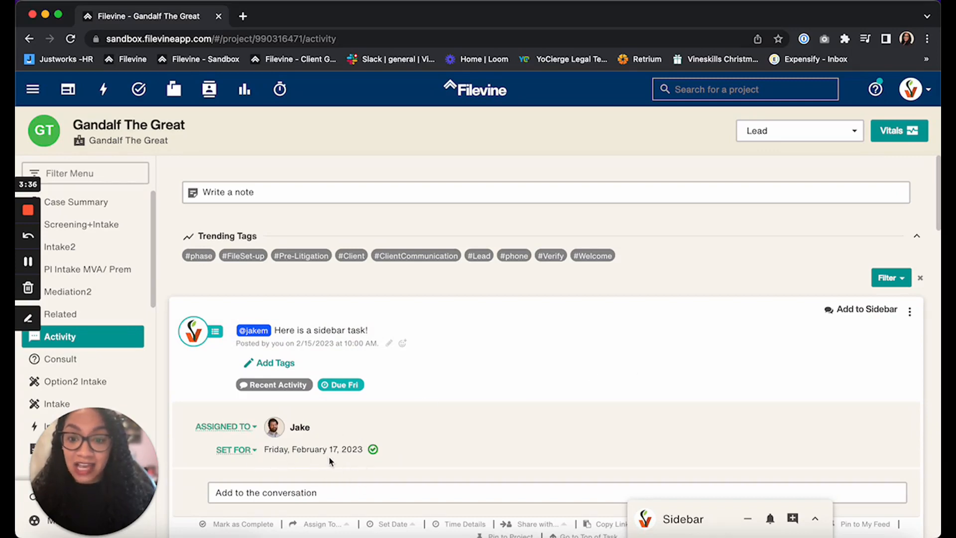
pyautogui.click(712, 520)
pyautogui.click(750, 188)
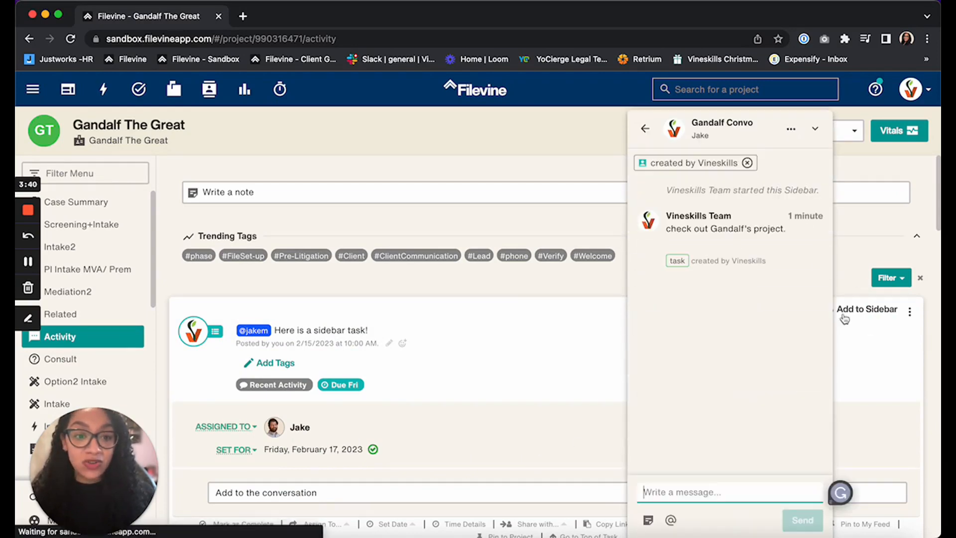
# - Post the note "Here is my note." from the conversation to the project Gandalf The Great
pyautogui.click(649, 521)
pyautogui.click(697, 428)
pyautogui.write('gan')
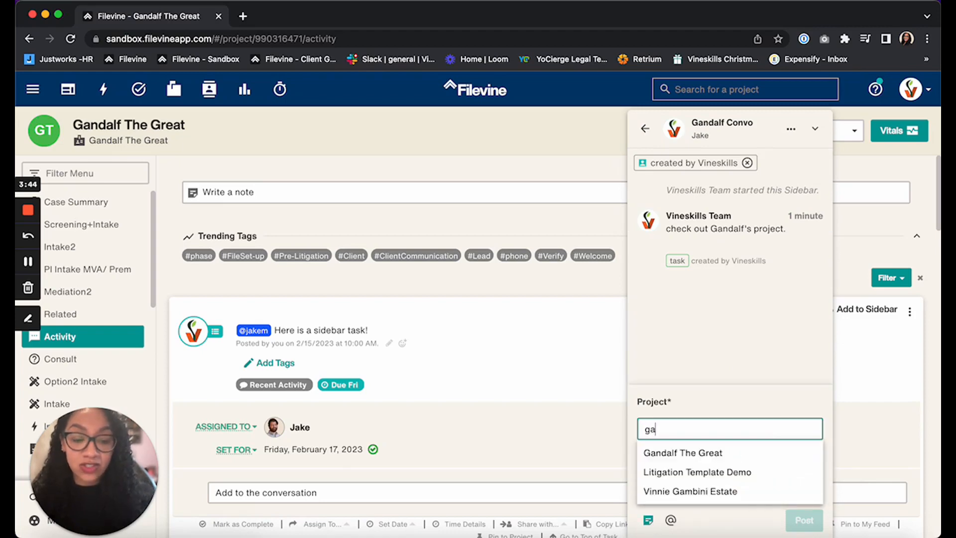
pyautogui.click(710, 452)
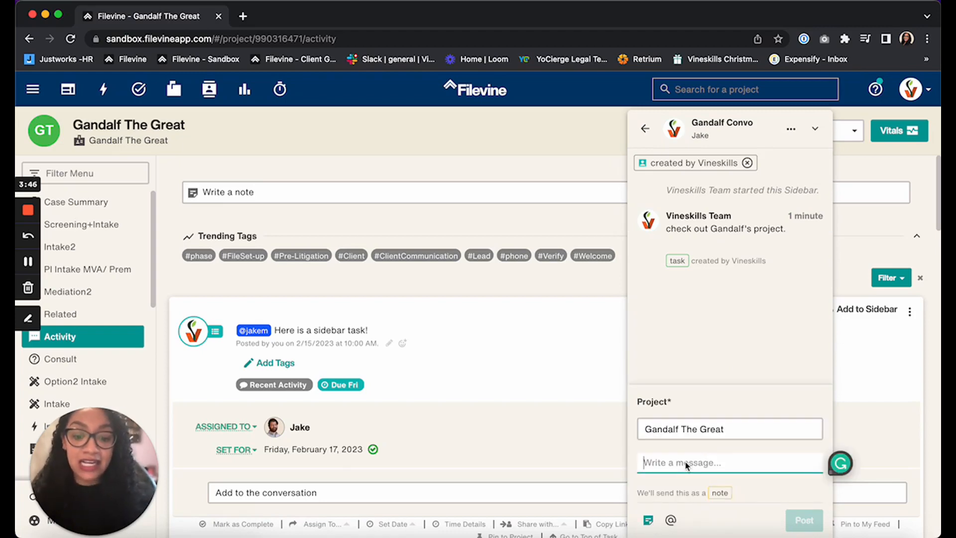
pyautogui.write('Here is my note.')
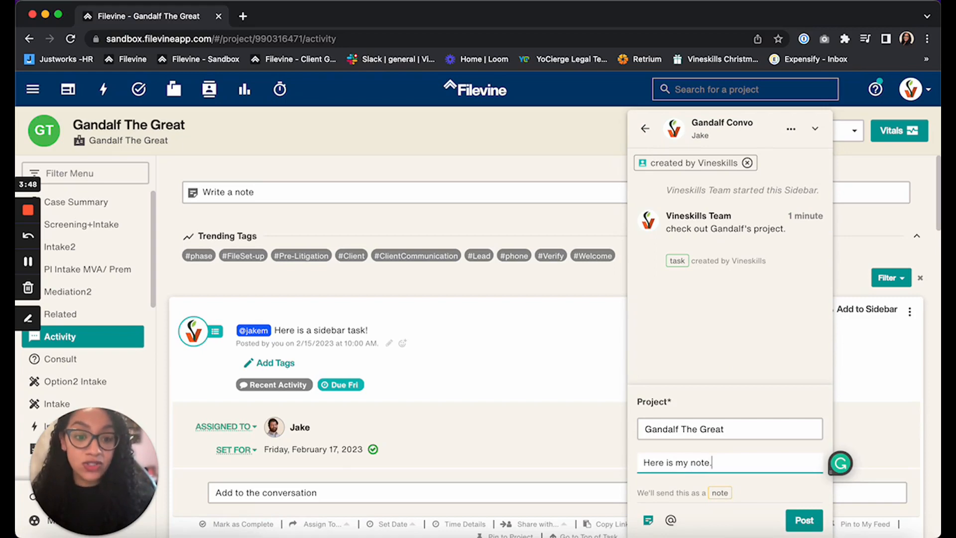
pyautogui.click(804, 521)
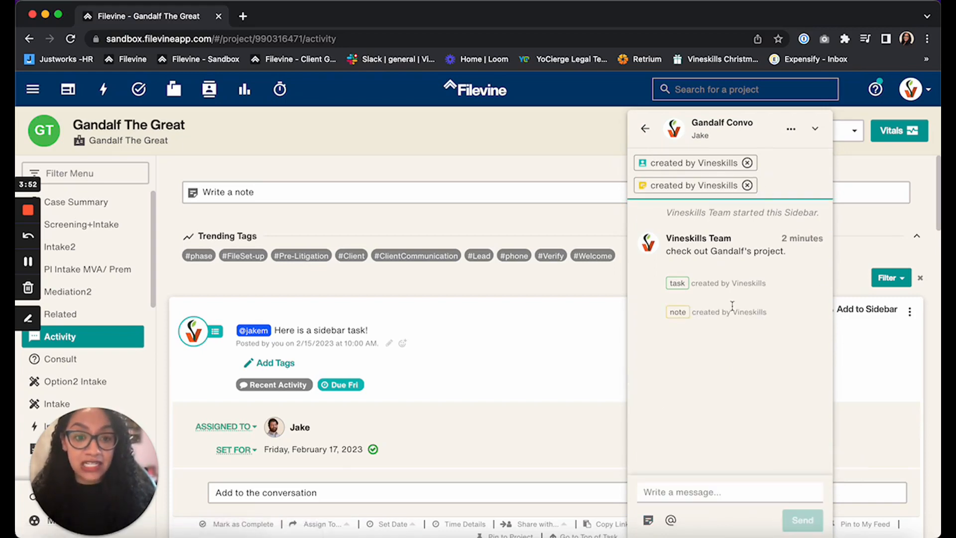
# - Leave the conversation, collapsing the Sidebar, and expand the posted note in the project's activity feed
pyautogui.click(730, 193)
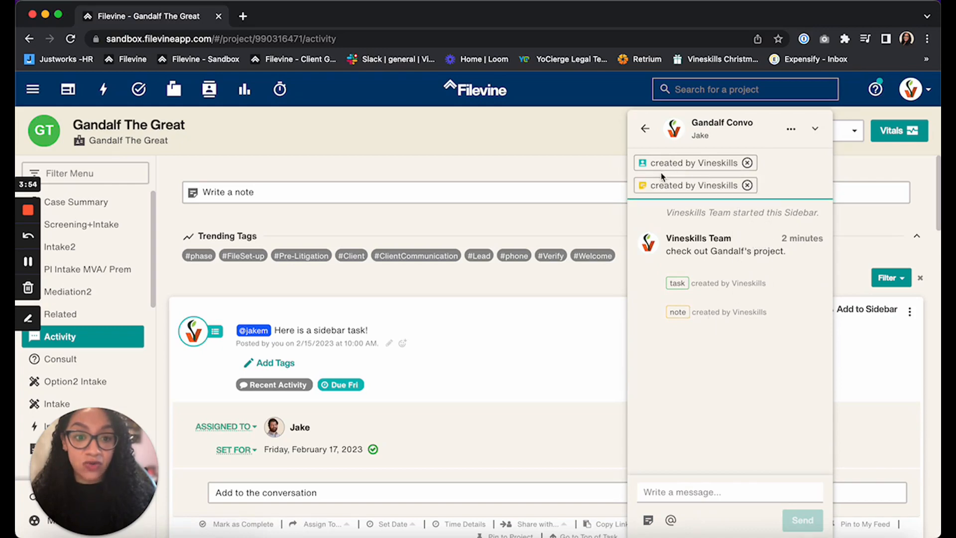
pyautogui.click(645, 128)
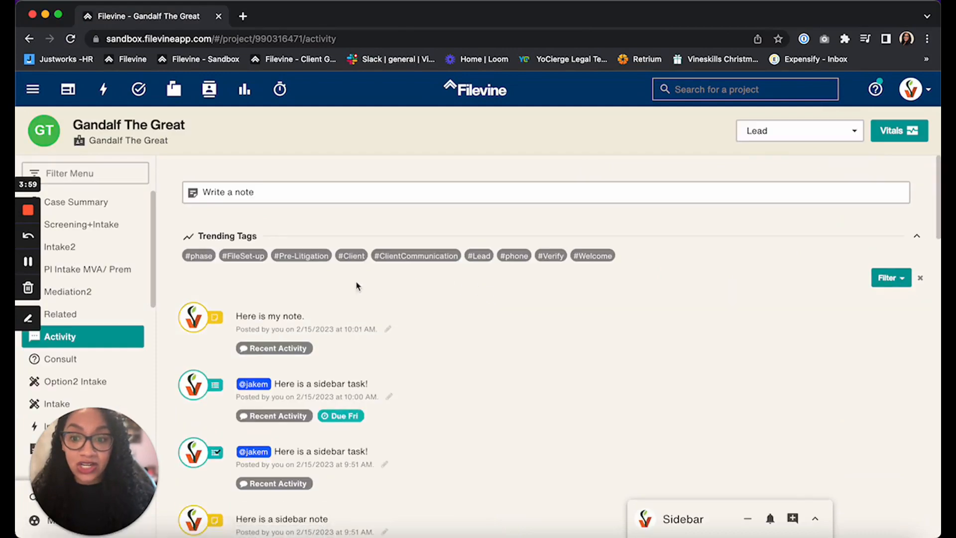
pyautogui.click(448, 331)
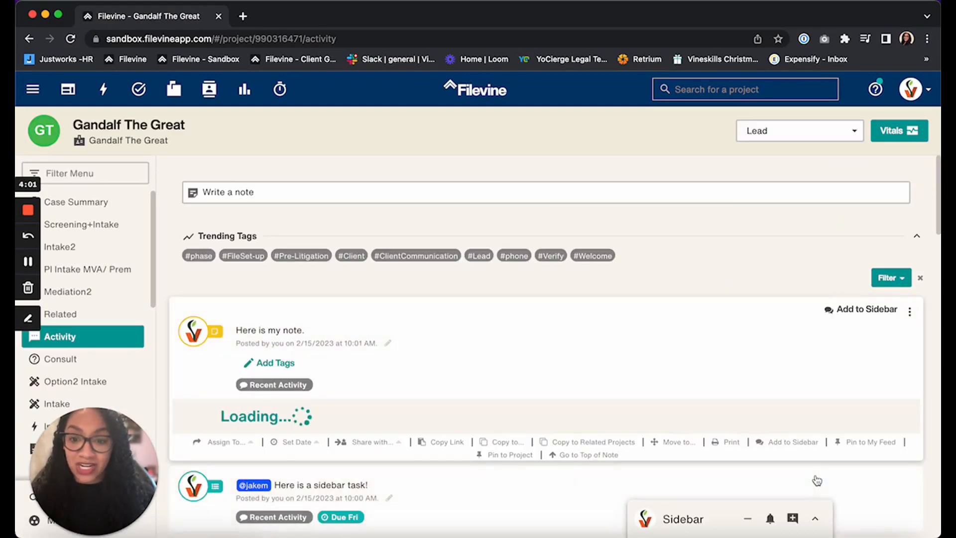
# - Reopen Gandalf Convo and view the linked sidebar task from the conversation's attached items
pyautogui.click(720, 519)
pyautogui.click(752, 197)
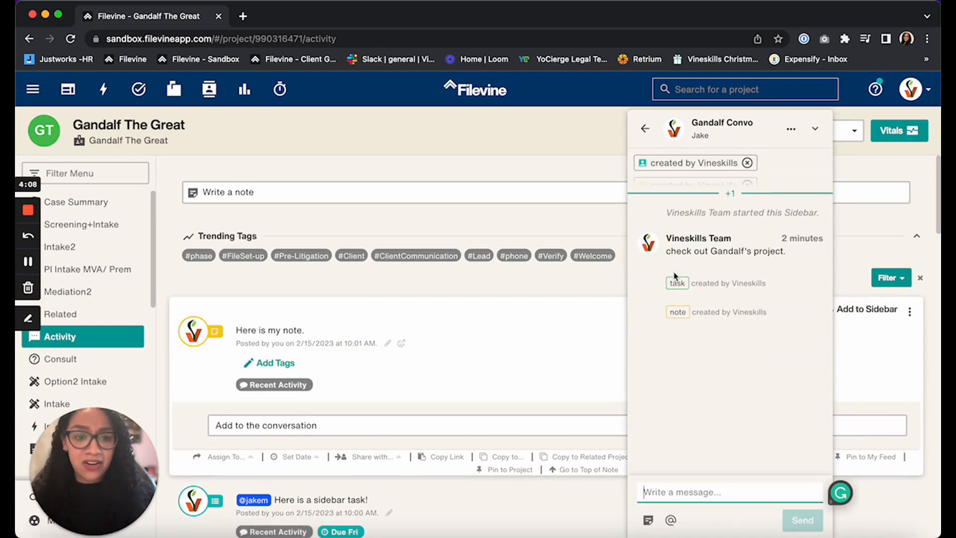
pyautogui.click(688, 166)
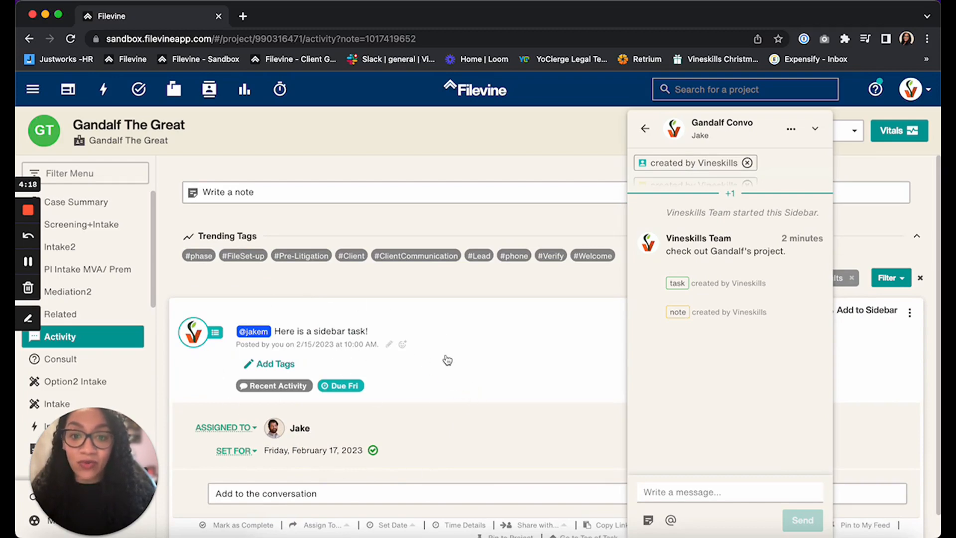
# - Collapse the conversation and remove the search results filter from the activity feed
pyautogui.click(815, 131)
pyautogui.scroll(-1, 775, 414)
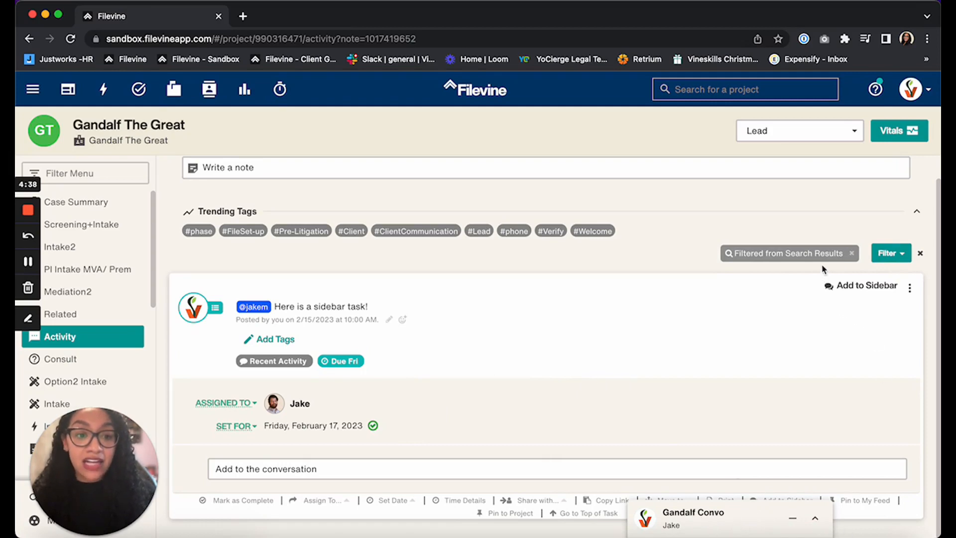
pyautogui.click(853, 255)
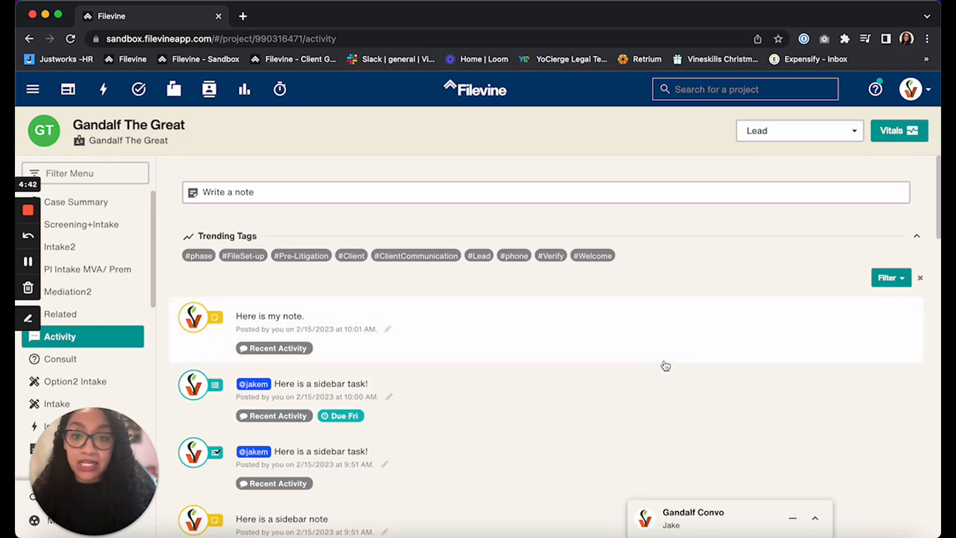
# - Expand the RELATED NOTES TEST note in the activity feed and add it to the Sidebar conversation
pyautogui.scroll(-2, 665, 366)
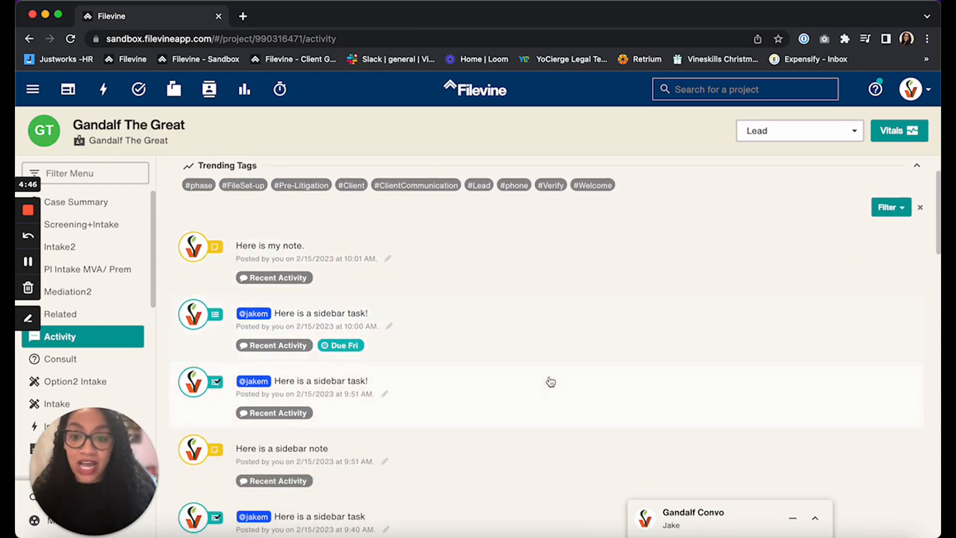
pyautogui.scroll(-10, 550, 381)
pyautogui.scroll(-8, 551, 380)
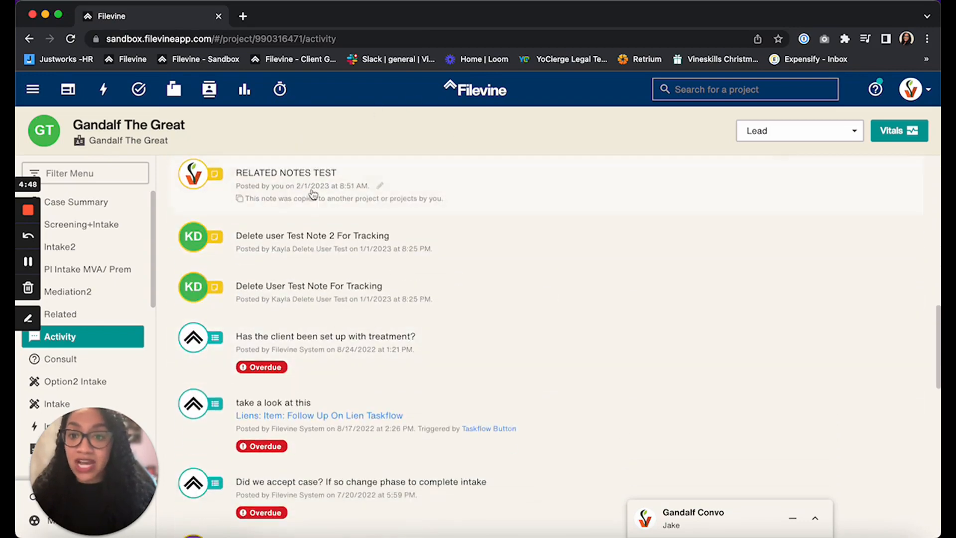
pyautogui.click(503, 192)
pyautogui.scroll(1, 870, 272)
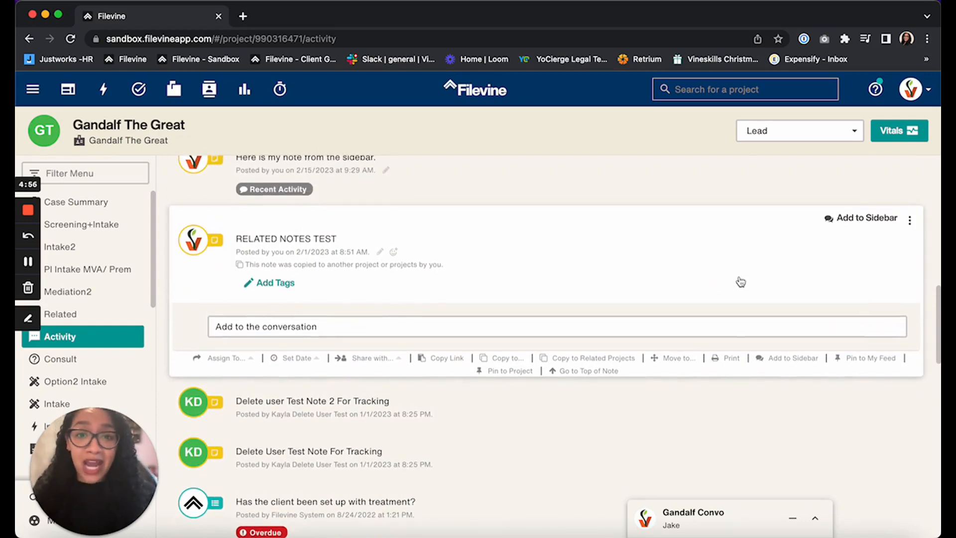
pyautogui.scroll(1, 740, 282)
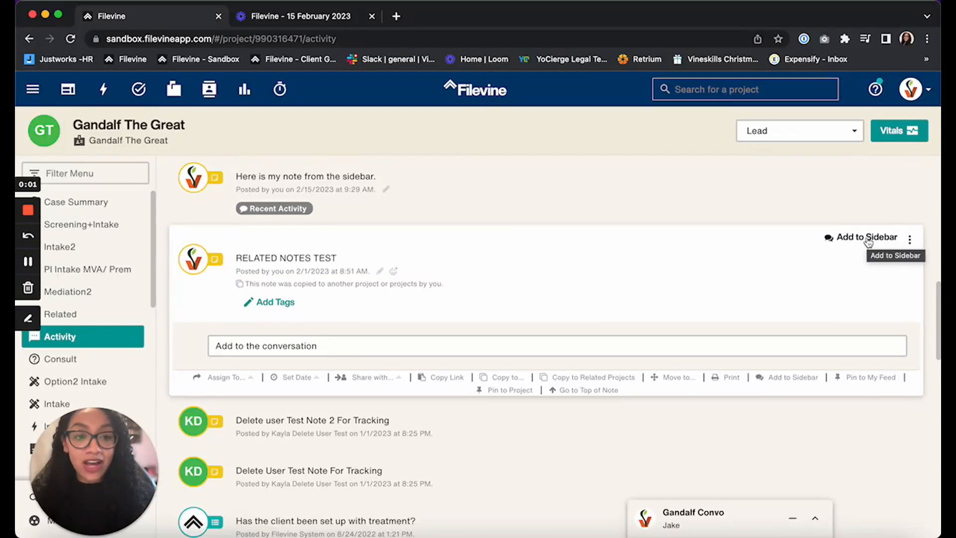
pyautogui.click(865, 243)
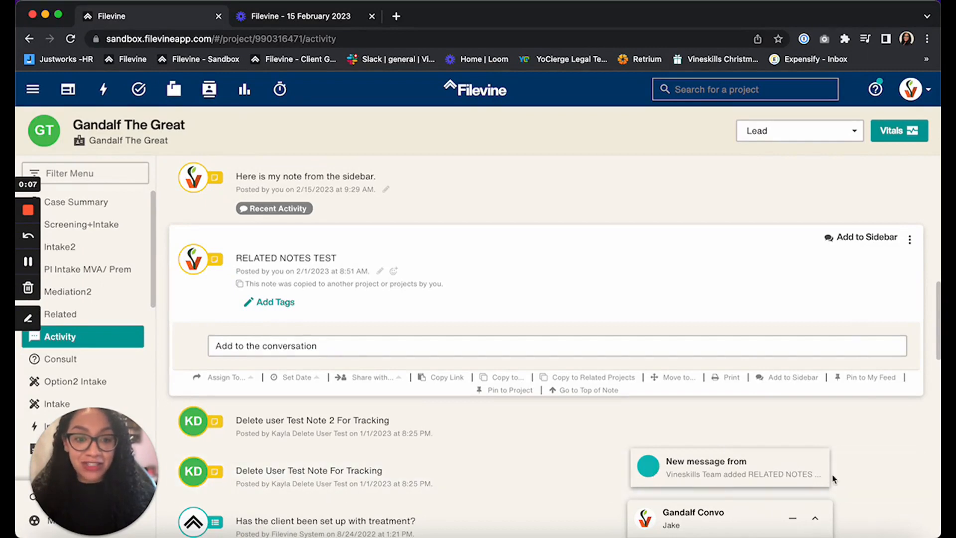
# - Reopen Gandalf Convo and view a linked RELATED NOTES TEST note from its attached items
pyautogui.click(815, 518)
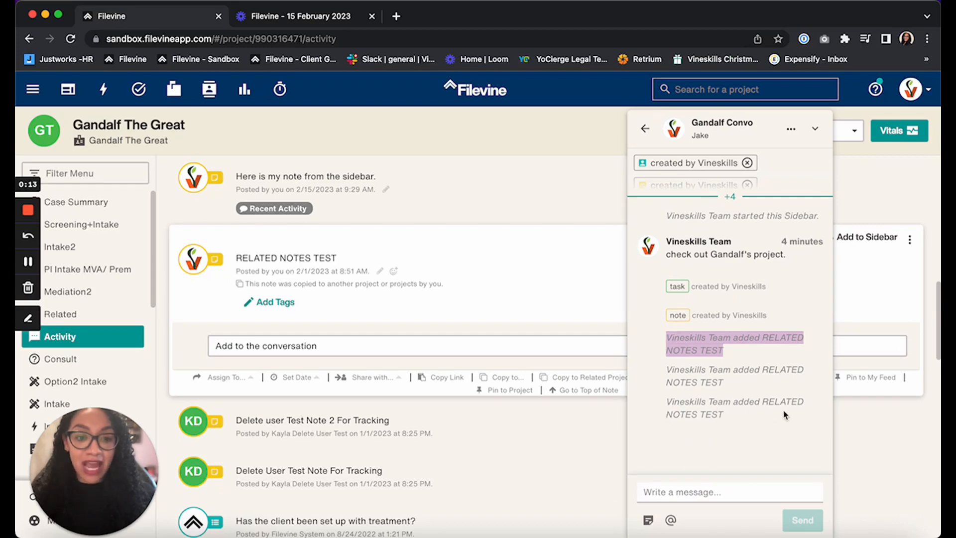
pyautogui.click(819, 375)
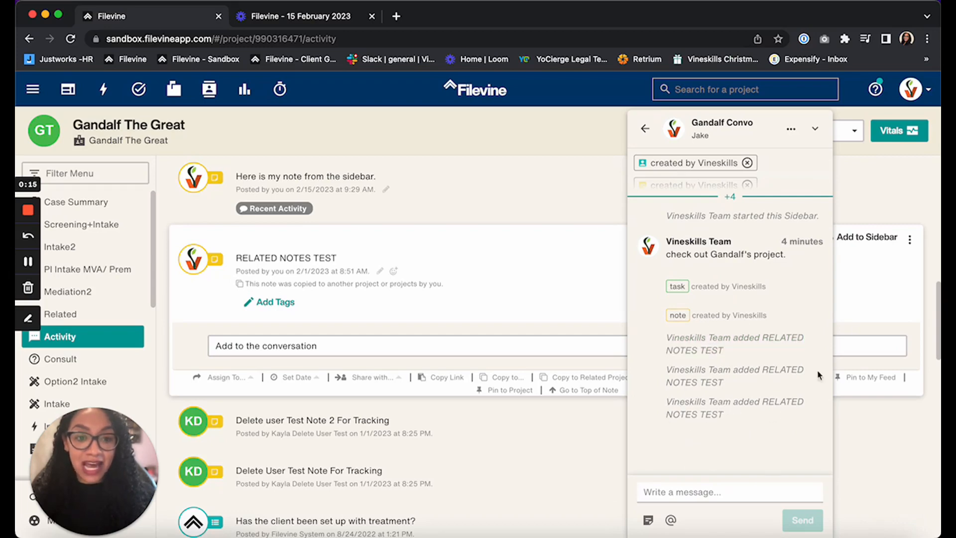
pyautogui.moveTo(753, 187)
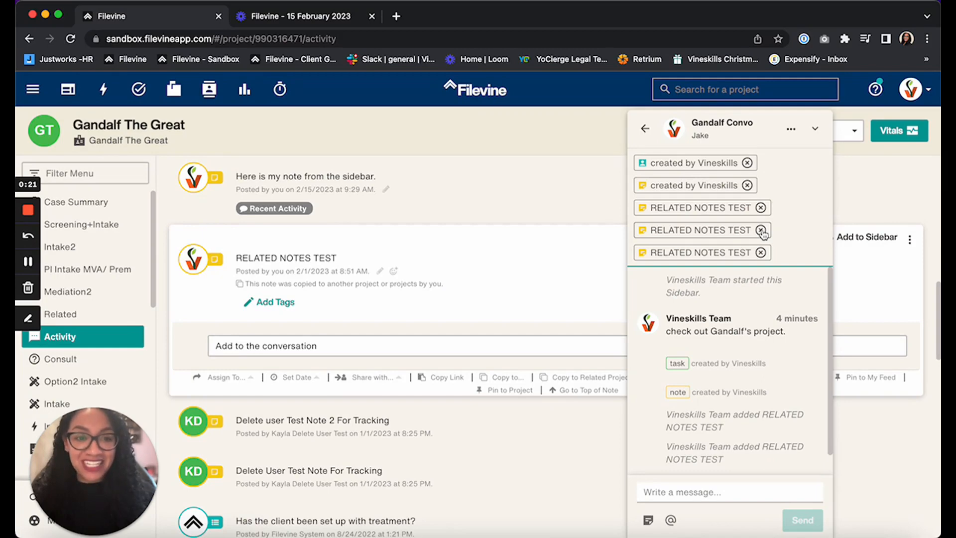
pyautogui.click(711, 233)
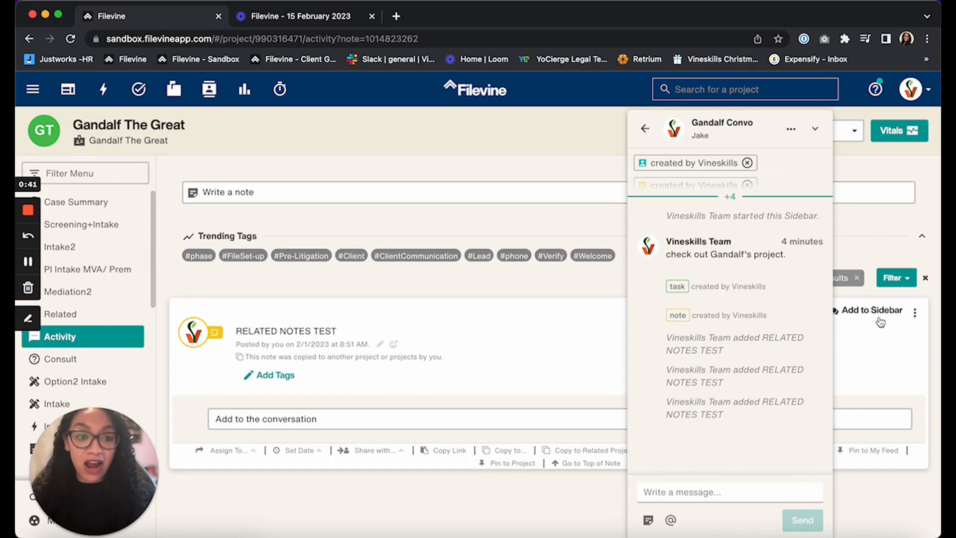
# - Leave the conversation, remove the search results filter from the activity feed and collapse the Sidebar
pyautogui.click(646, 129)
pyautogui.click(814, 131)
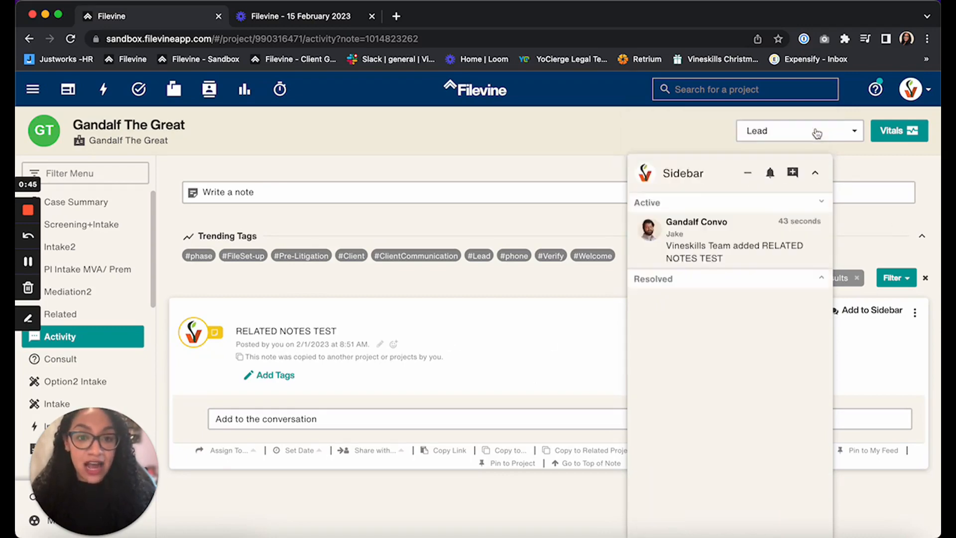
pyautogui.click(856, 277)
pyautogui.click(815, 518)
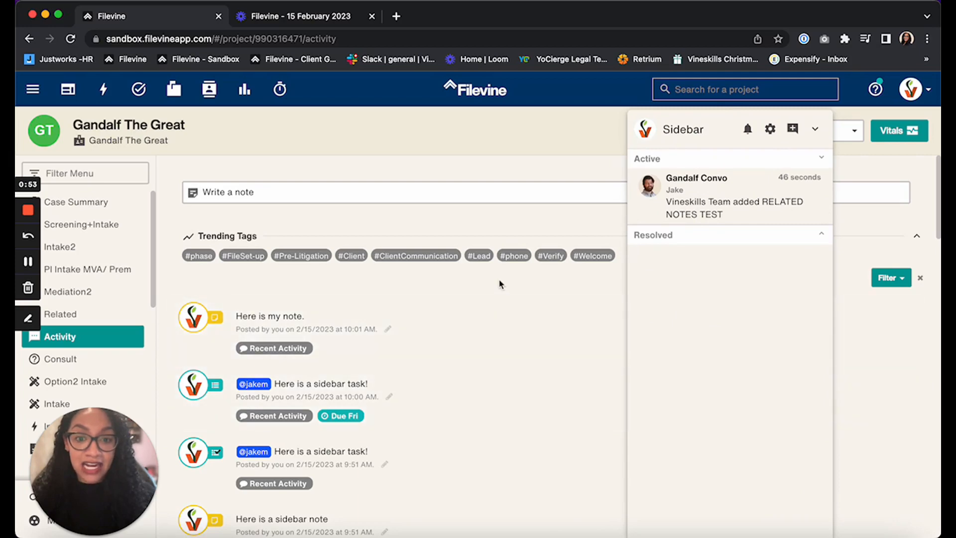
pyautogui.click(815, 129)
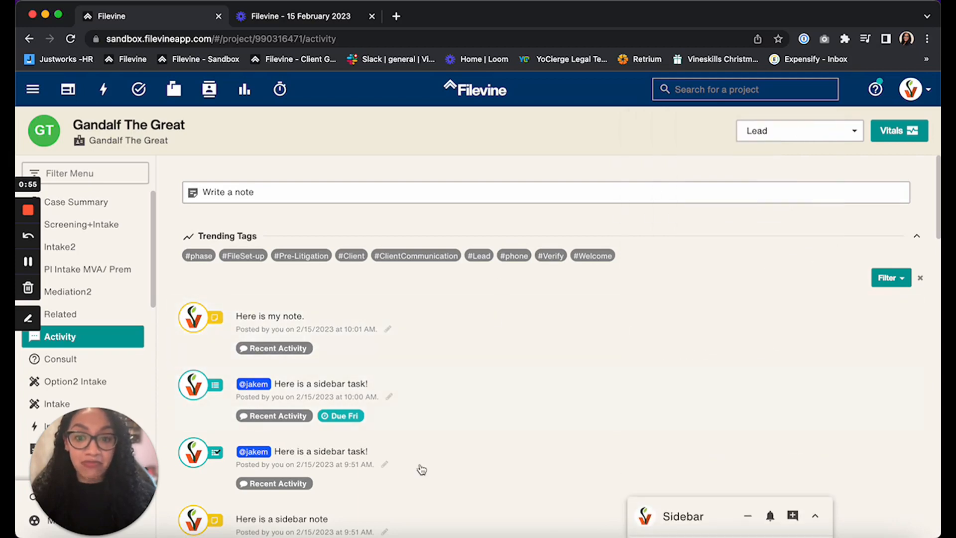
# - Expand the activity note "Phase has been changed to Pre-Litigation" and start adding it to a new Sidebar conversation
pyautogui.scroll(-10, 432, 469)
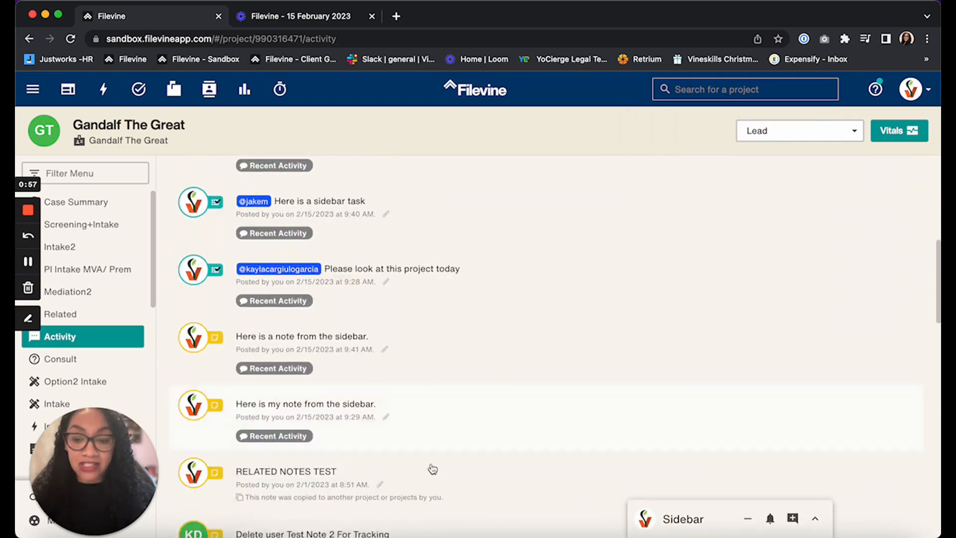
pyautogui.scroll(-9, 432, 469)
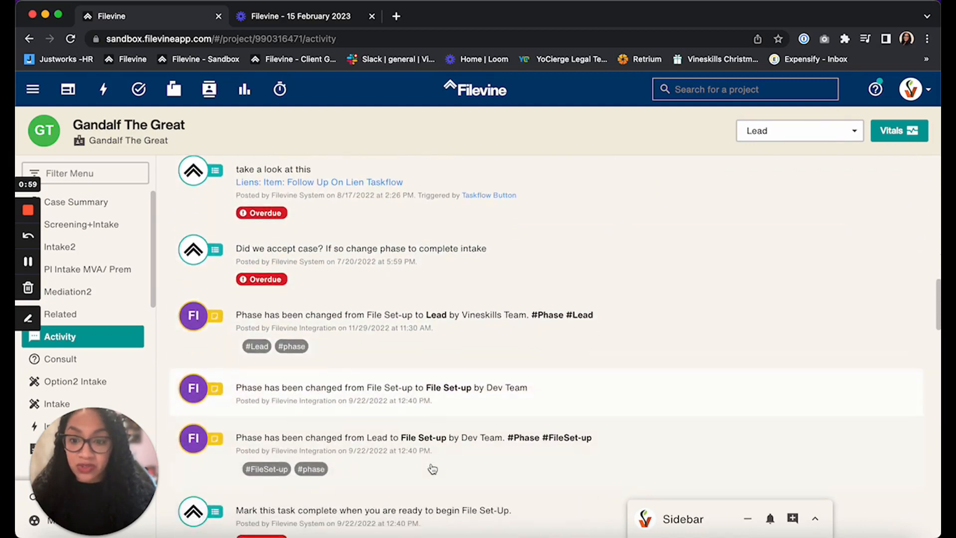
pyautogui.scroll(-5, 375, 429)
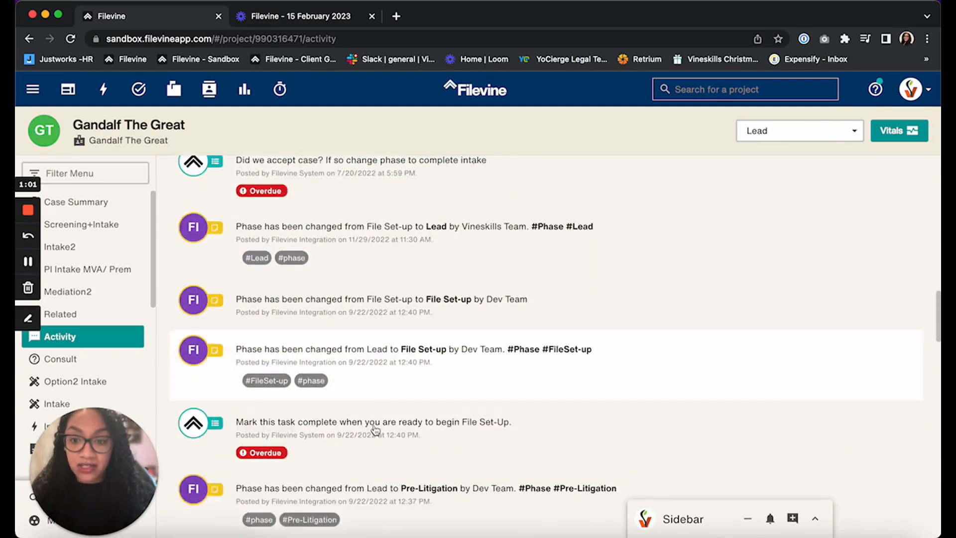
pyautogui.scroll(-1, 375, 429)
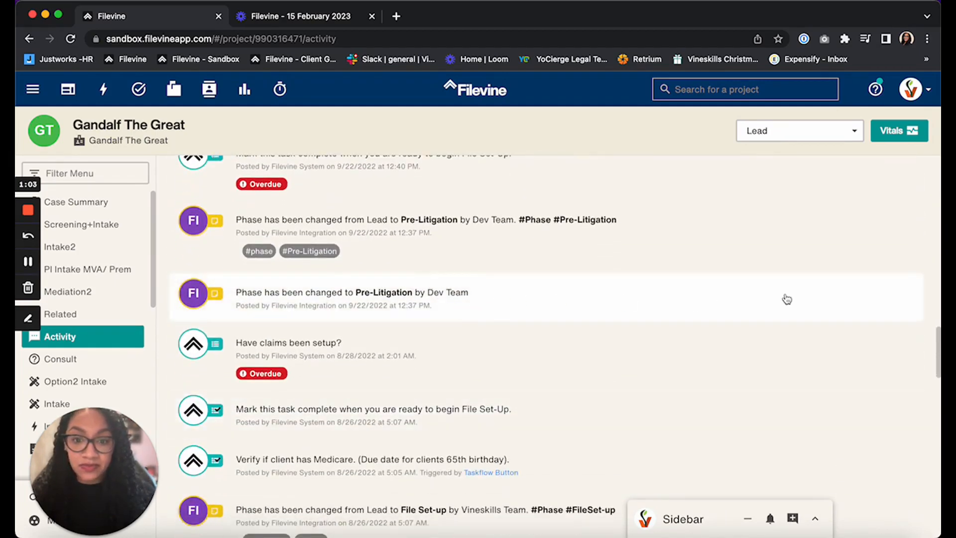
pyautogui.click(813, 297)
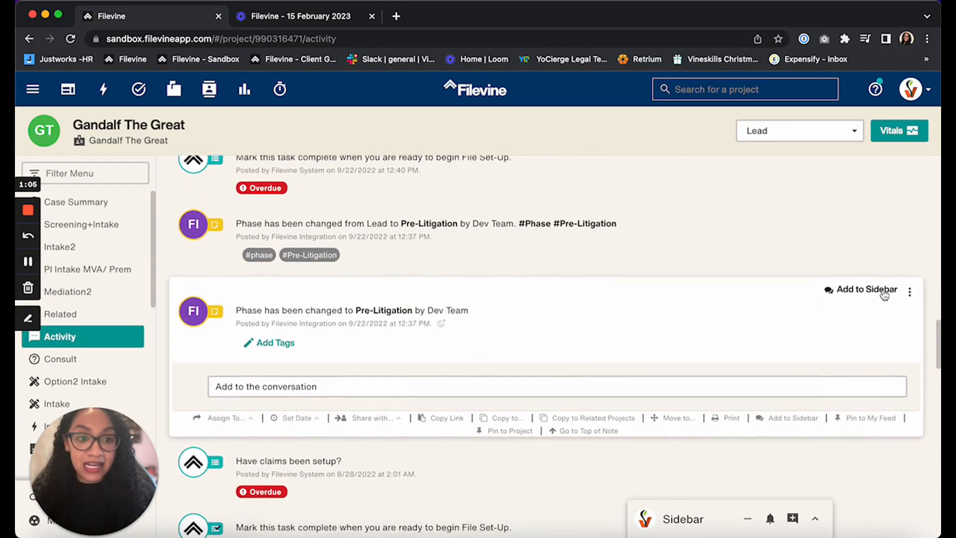
pyautogui.click(882, 293)
pyautogui.scroll(-1, 871, 300)
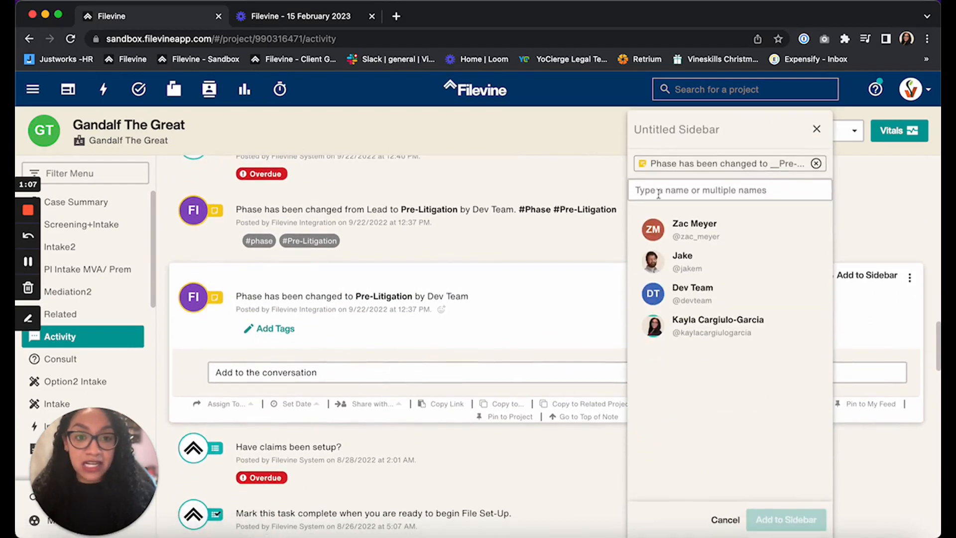
# - Name the new Sidebar conversation Litigation Convo and select the same participant as in Gandalf Convo
pyautogui.click(671, 137)
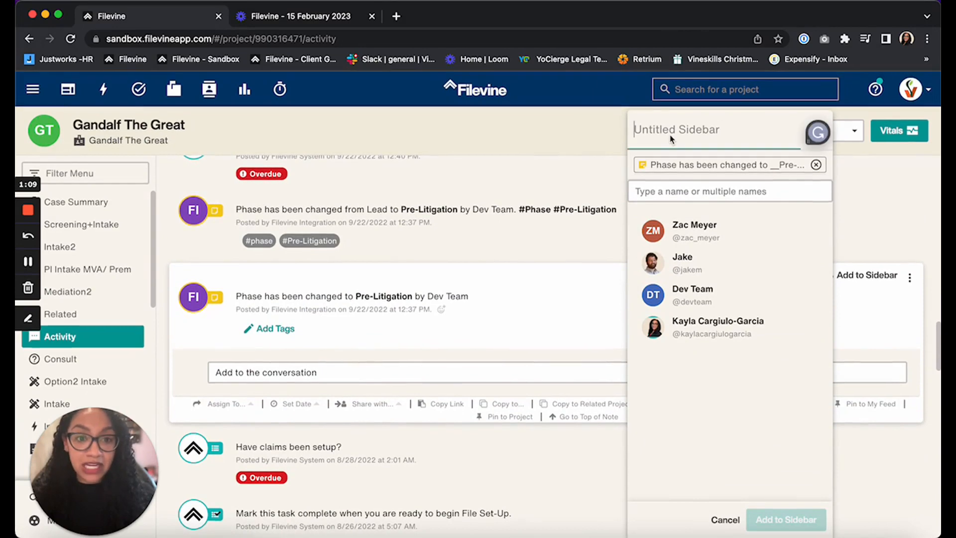
pyautogui.write('L')
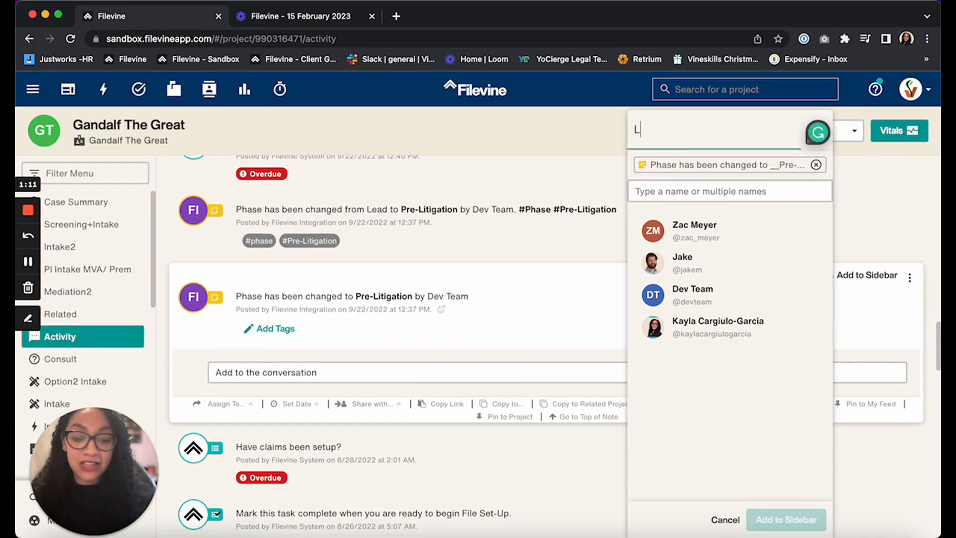
pyautogui.write('itigation Convo')
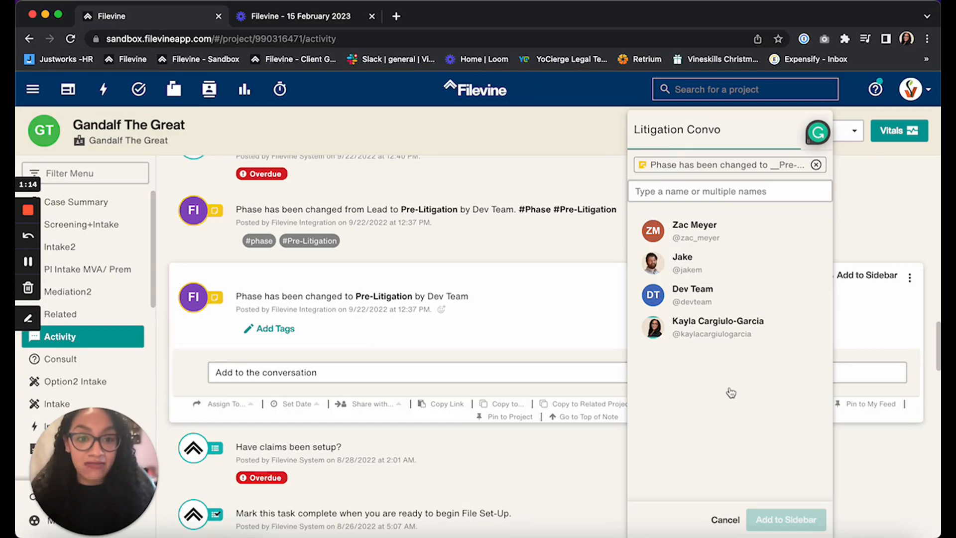
pyautogui.click(702, 270)
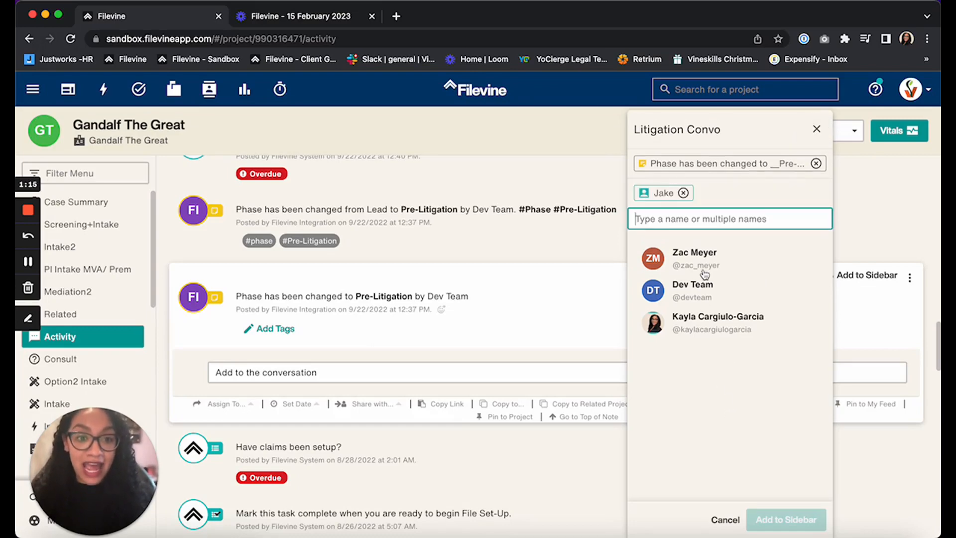
# - Add the note to the new Litigation Convo and send the message "Hey check out this note!"
pyautogui.click(783, 519)
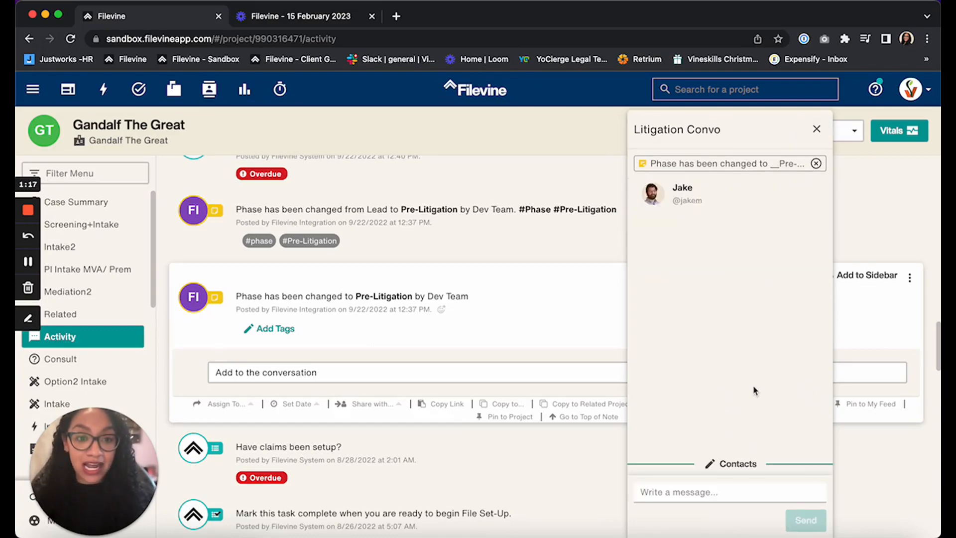
pyautogui.click(702, 495)
pyautogui.write('Hey che')
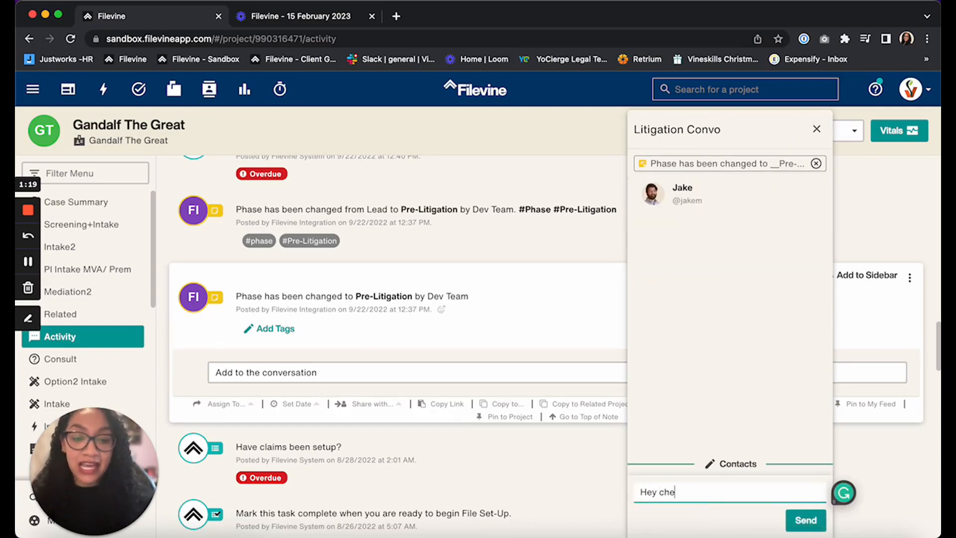
pyautogui.write('ck out ')
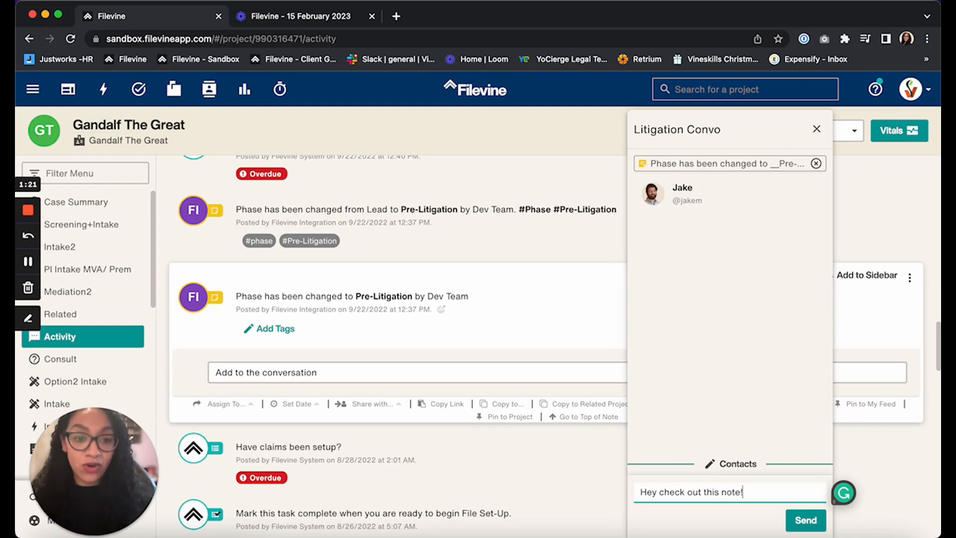
pyautogui.write('this note!')
pyautogui.click(805, 520)
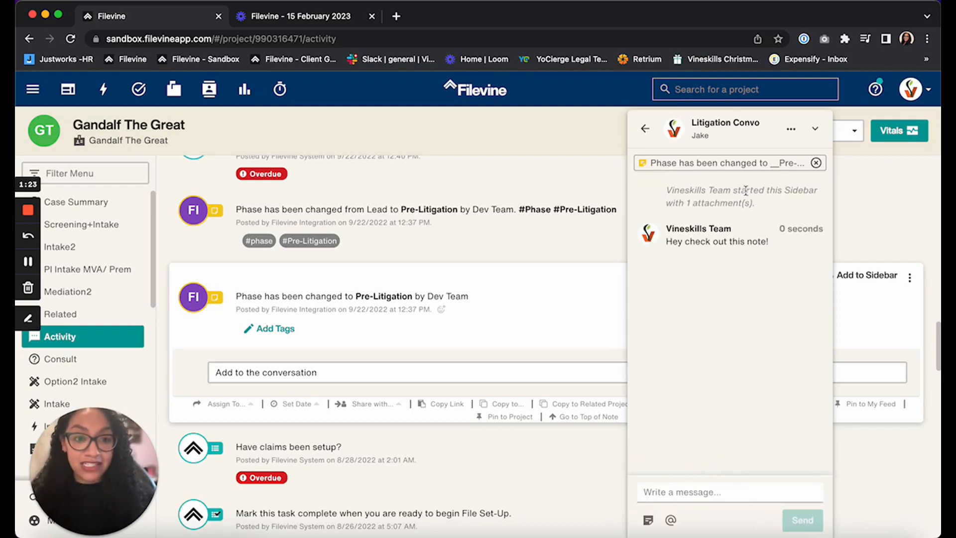
# - Return to the conversation list, reopen Litigation Convo and view its attached Pre-Litigation phase note in the activity feed
pyautogui.click(645, 129)
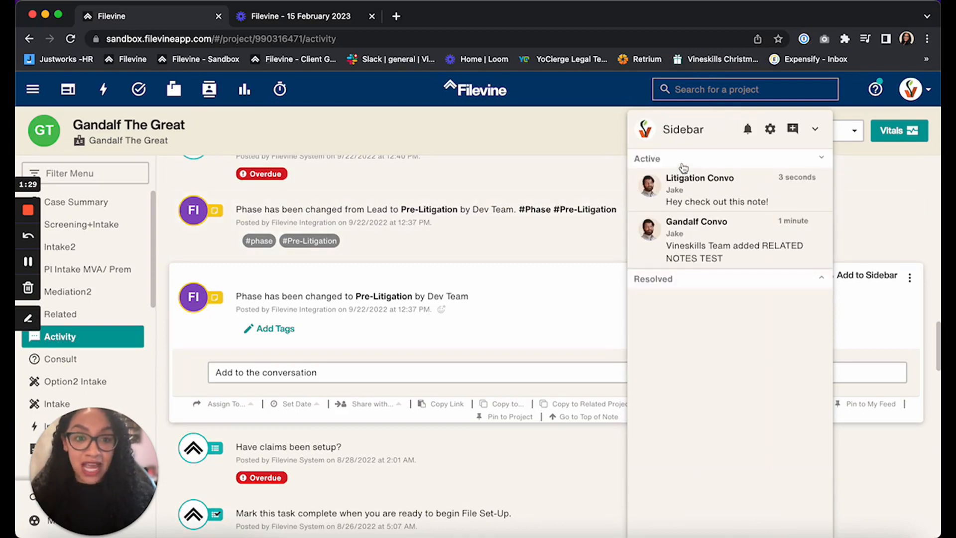
pyautogui.click(731, 197)
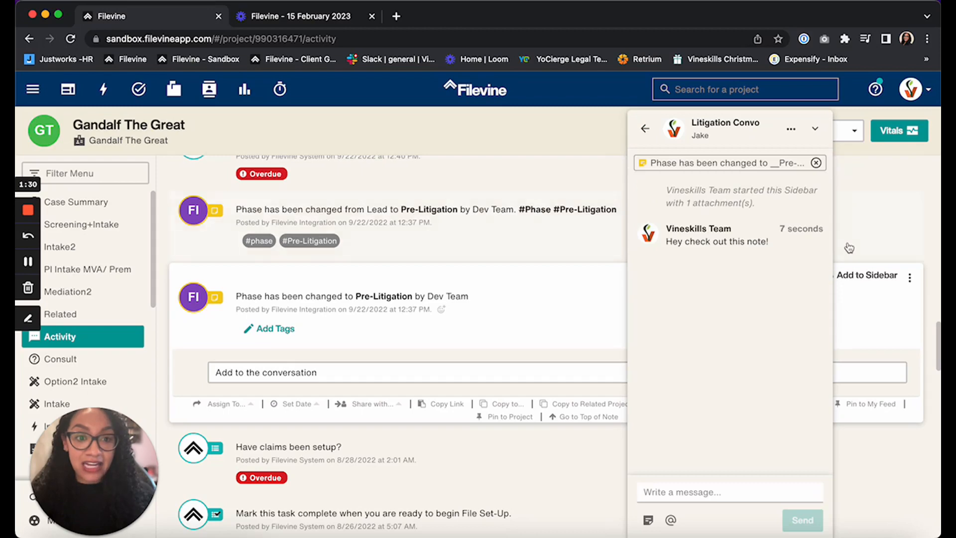
pyautogui.click(740, 162)
pyautogui.click(401, 438)
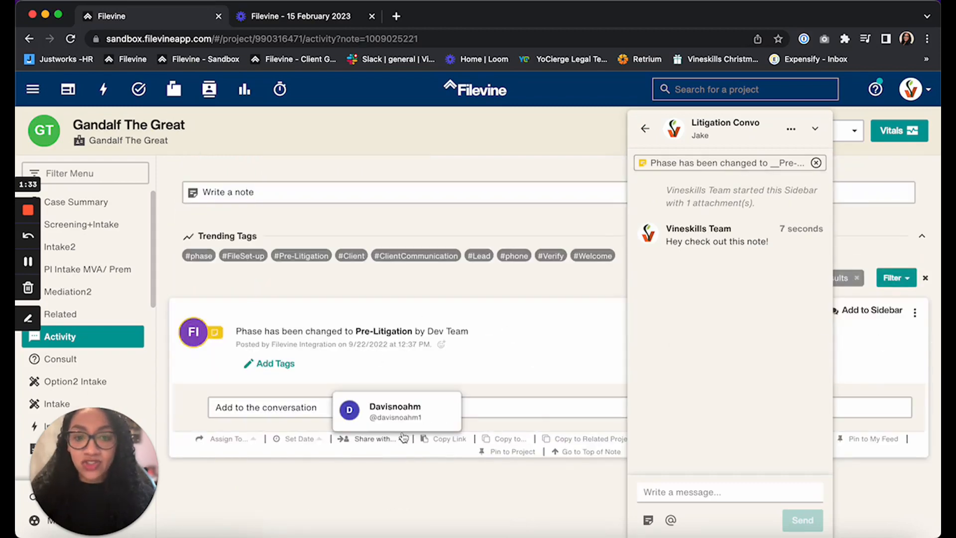
pyautogui.click(750, 490)
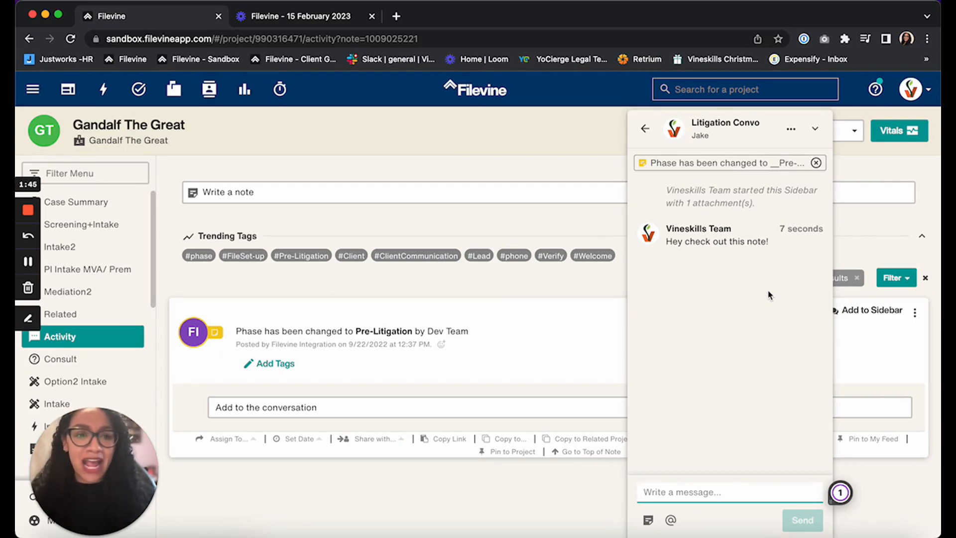
# - Resolve Litigation Convo and view the resolved conversations before returning to the active list
pyautogui.click(791, 130)
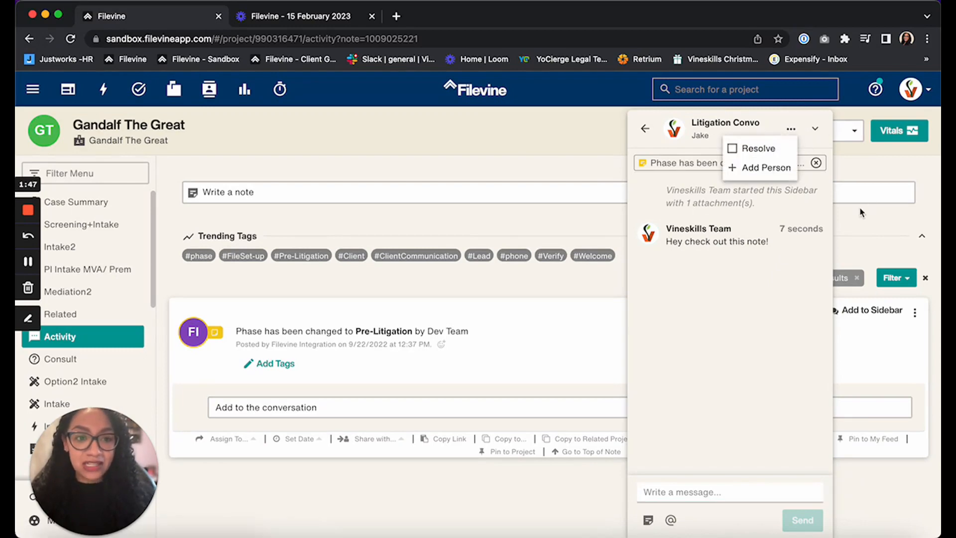
pyautogui.click(766, 150)
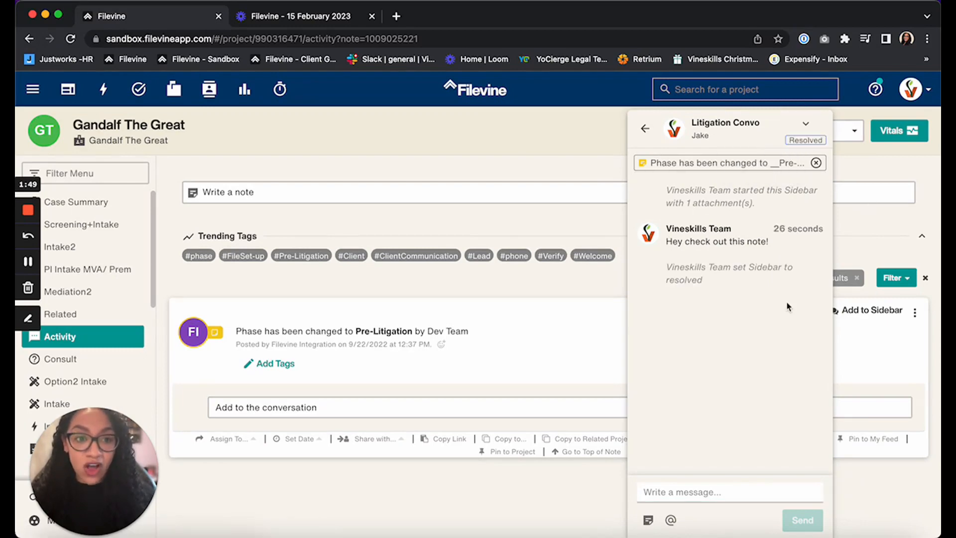
pyautogui.click(645, 129)
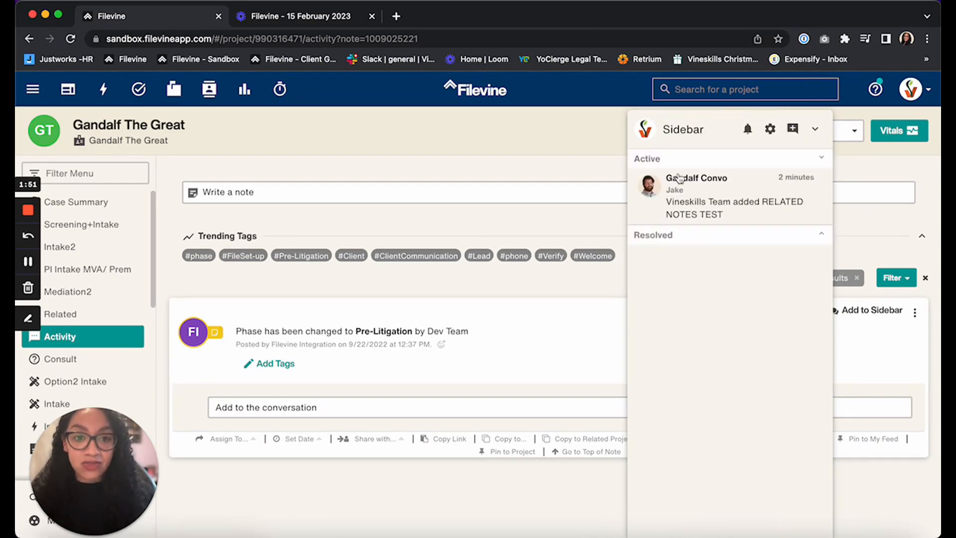
pyautogui.click(763, 237)
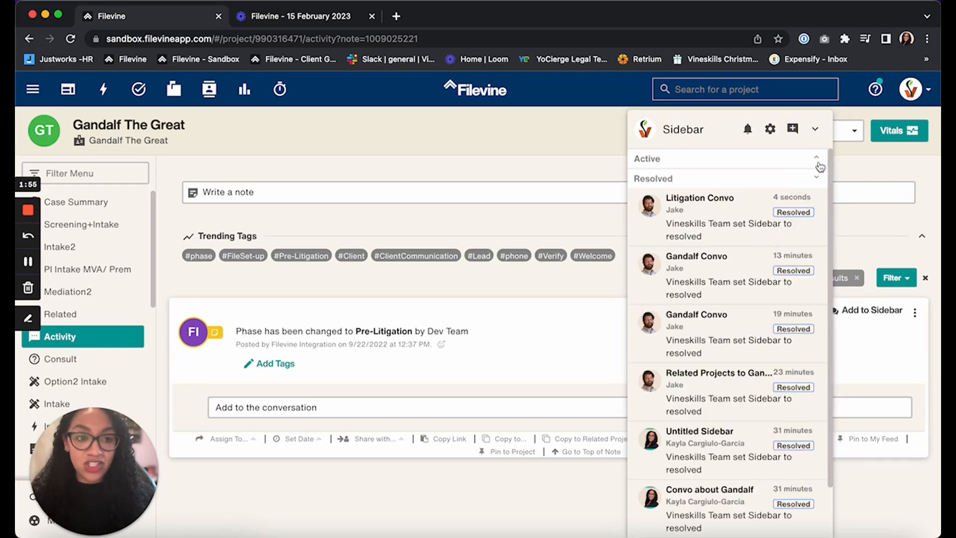
pyautogui.click(816, 160)
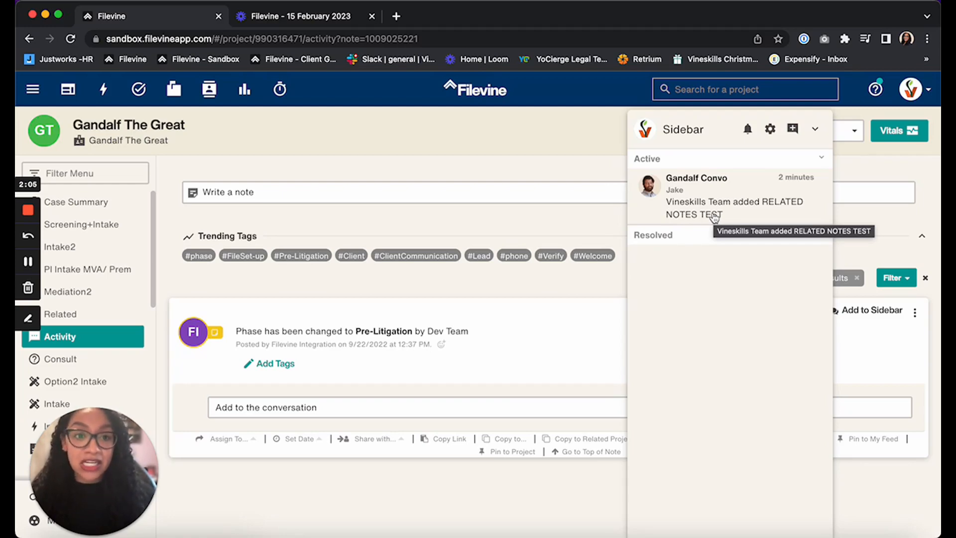
# - Disable Sidebar notifications until tomorrow and turn them back on
pyautogui.click(747, 131)
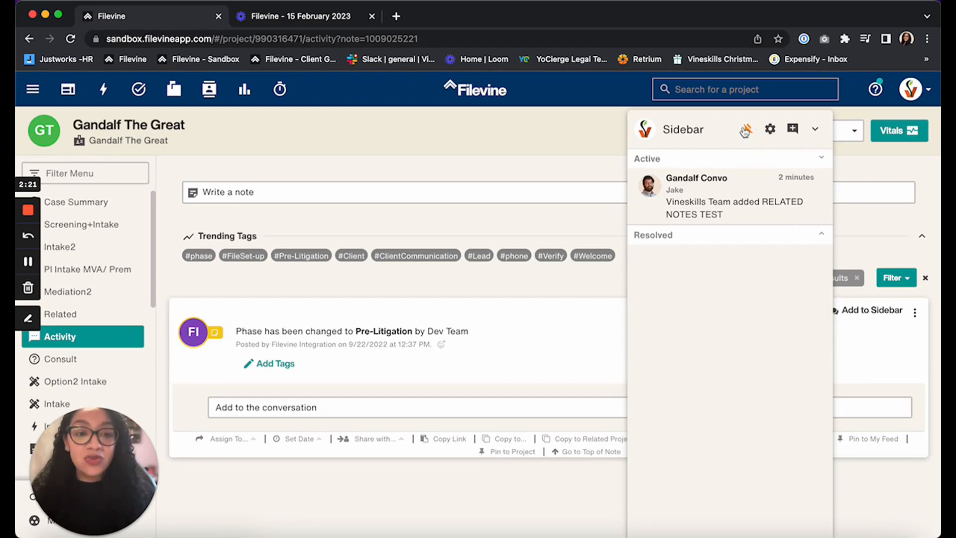
pyautogui.click(748, 130)
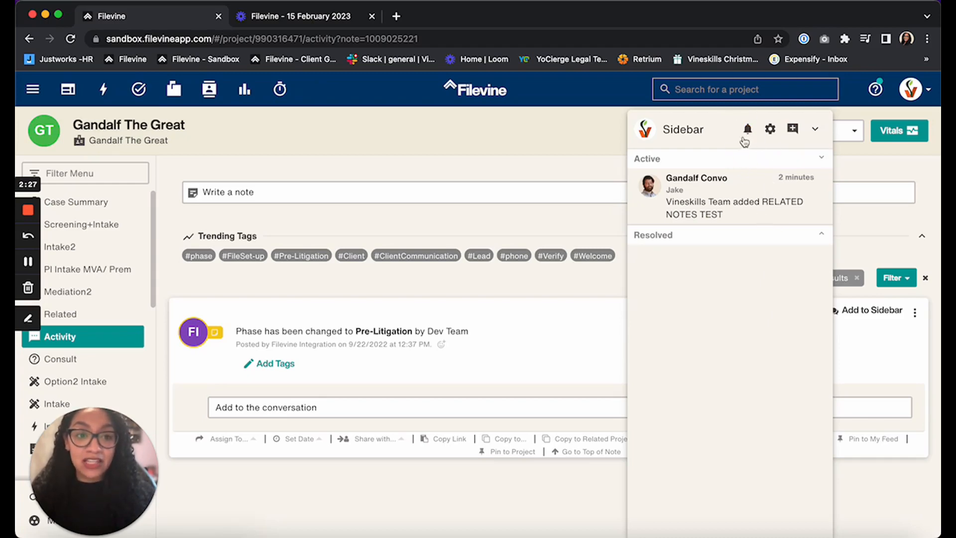
# - Try Sound 2 and Sound 3 as the Sidebar alert tone, set it back to Sound 1 and leave the settings
pyautogui.click(770, 131)
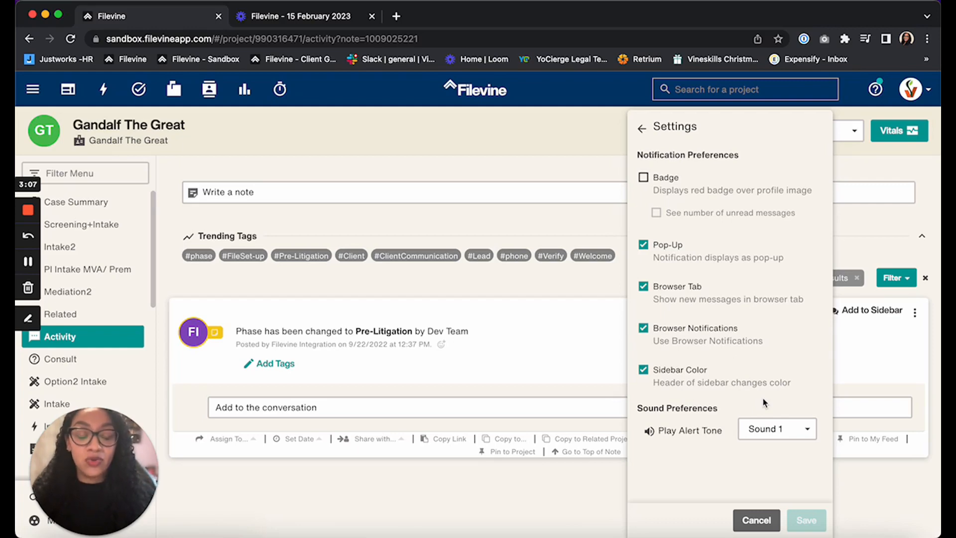
pyautogui.click(784, 433)
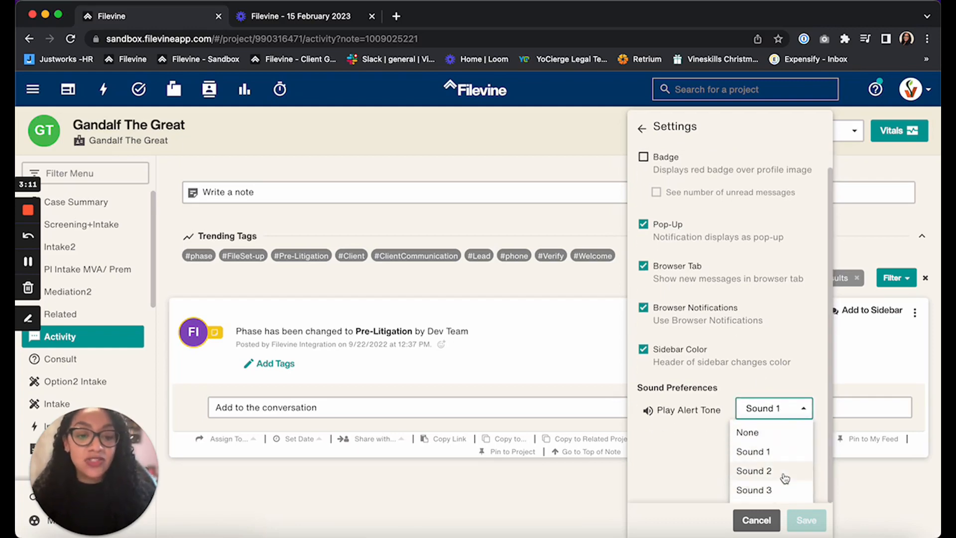
pyautogui.click(754, 471)
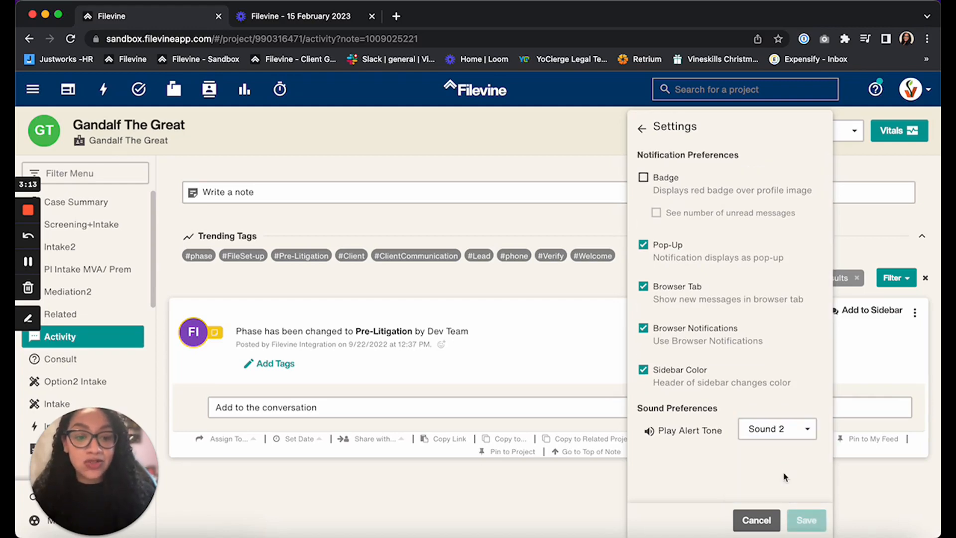
pyautogui.click(784, 431)
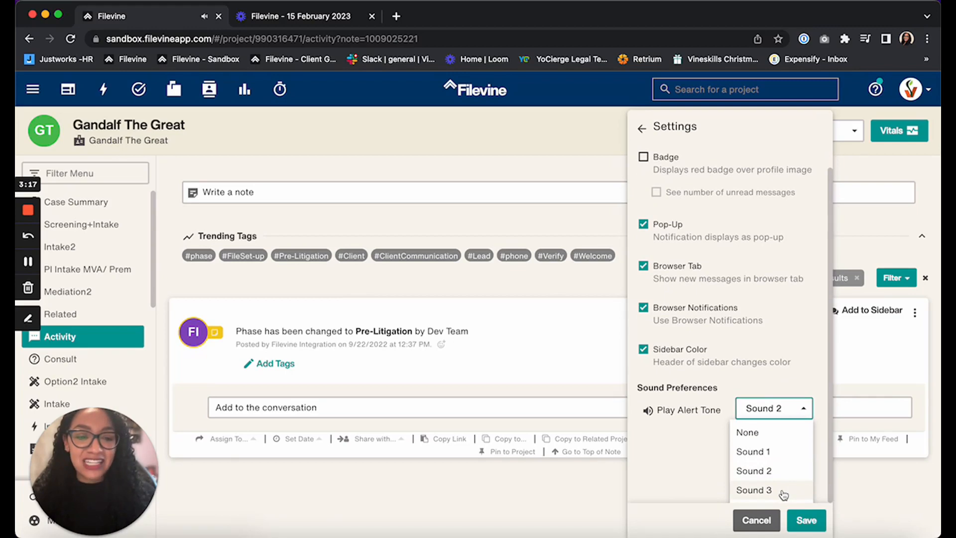
pyautogui.click(766, 490)
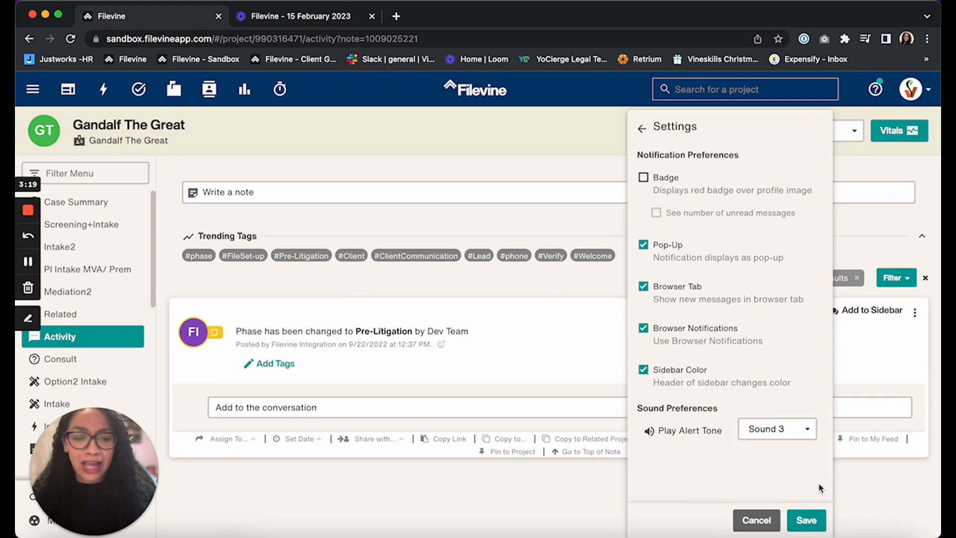
pyautogui.click(785, 429)
pyautogui.click(785, 471)
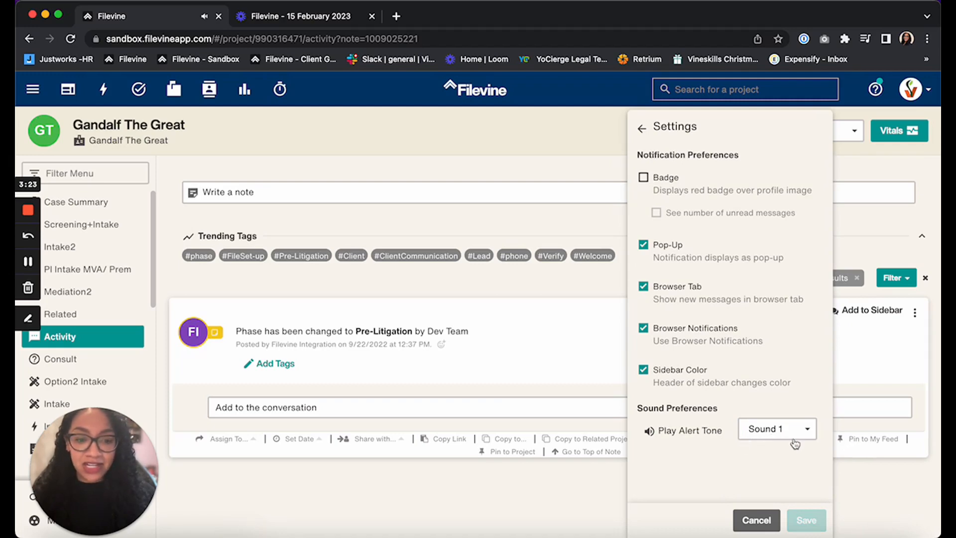
pyautogui.click(643, 129)
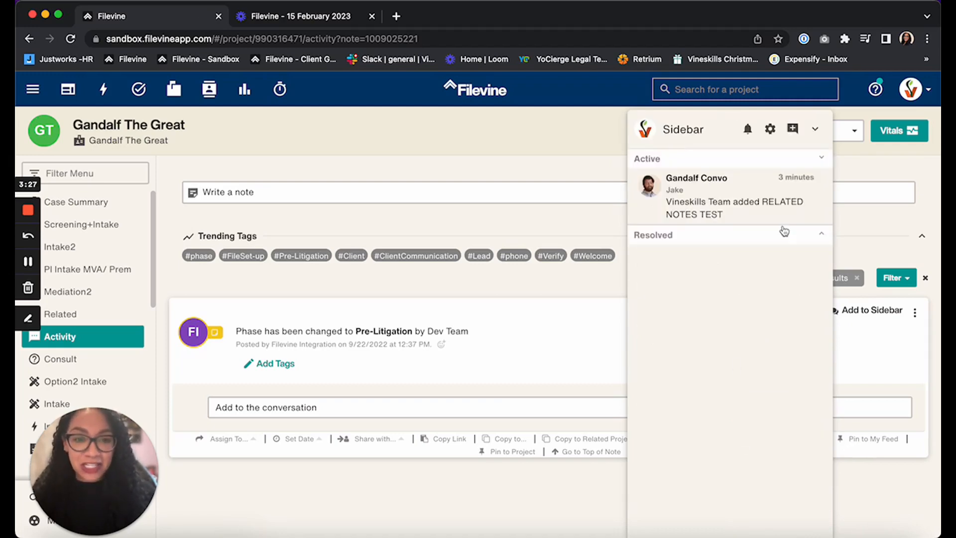